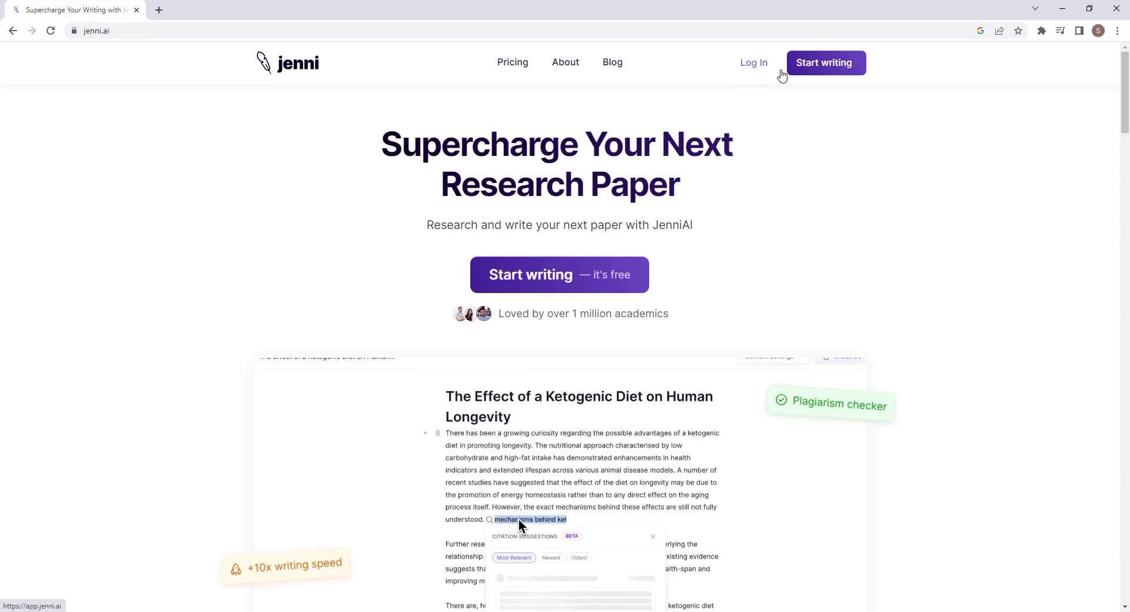
Start free registration on jenni.ai with the Start writing button.
click(550, 273)
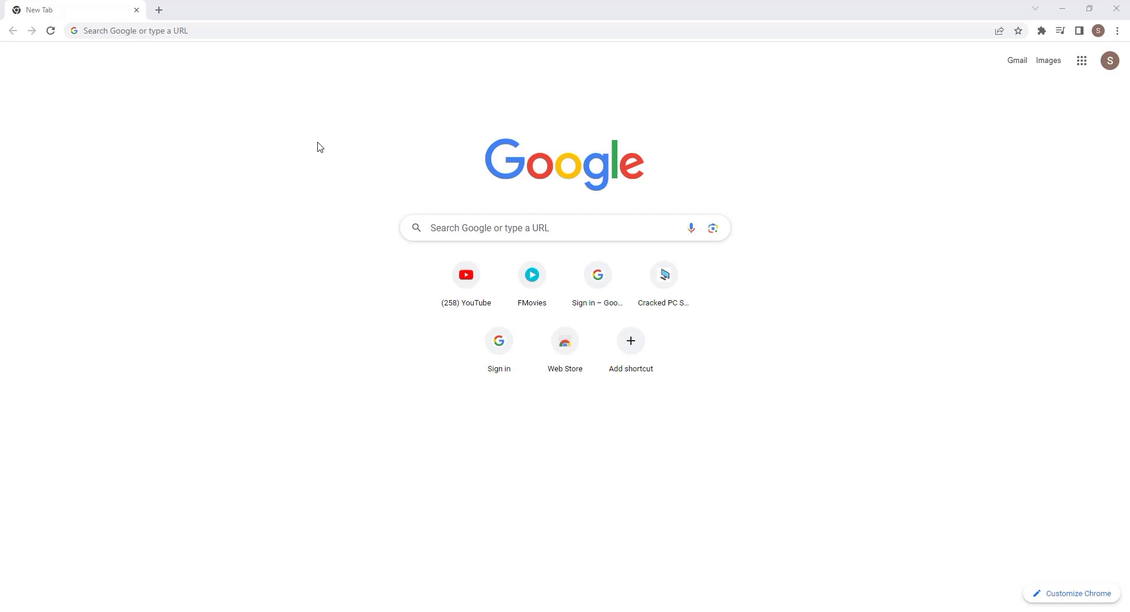
Search Google for 'jennie ai', open the jenni.ai home page, and dismiss the video overlay.
click(256, 33)
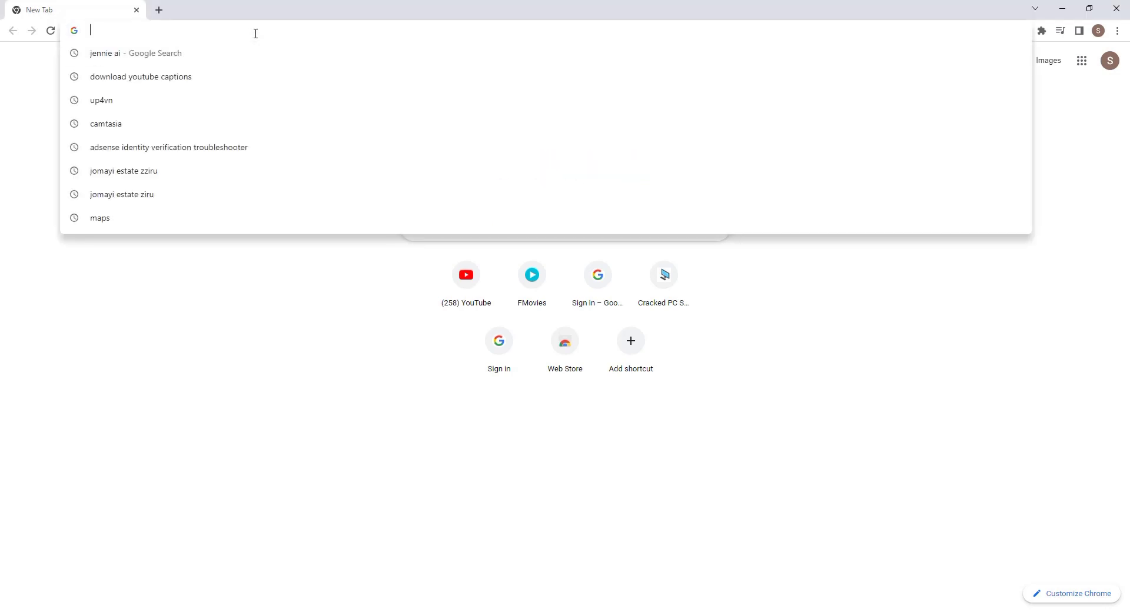
text(jenn)
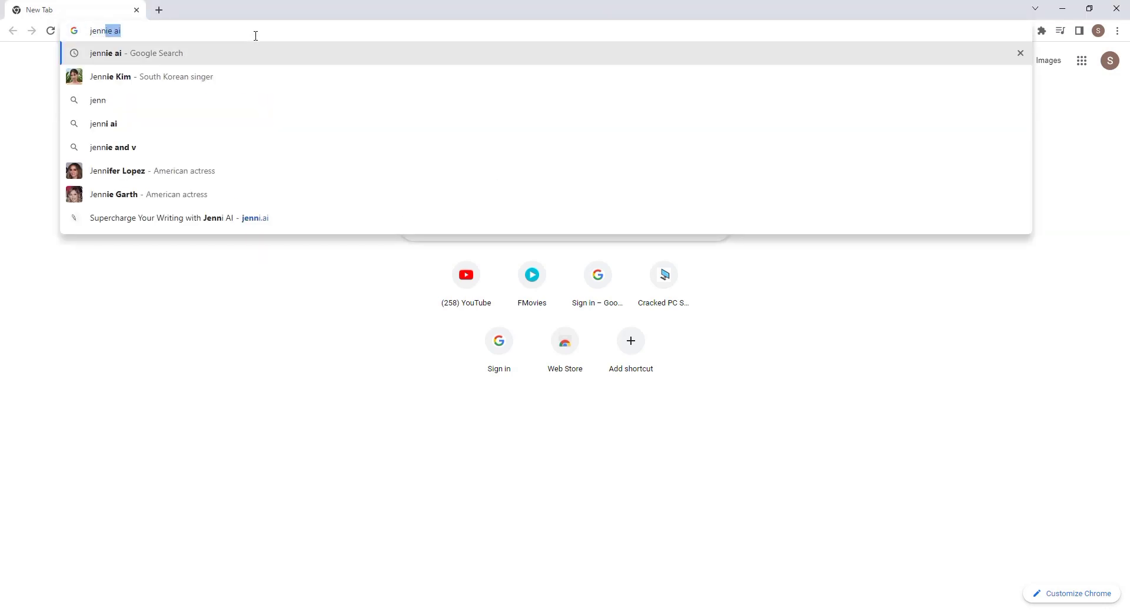
key(Return)
click(203, 202)
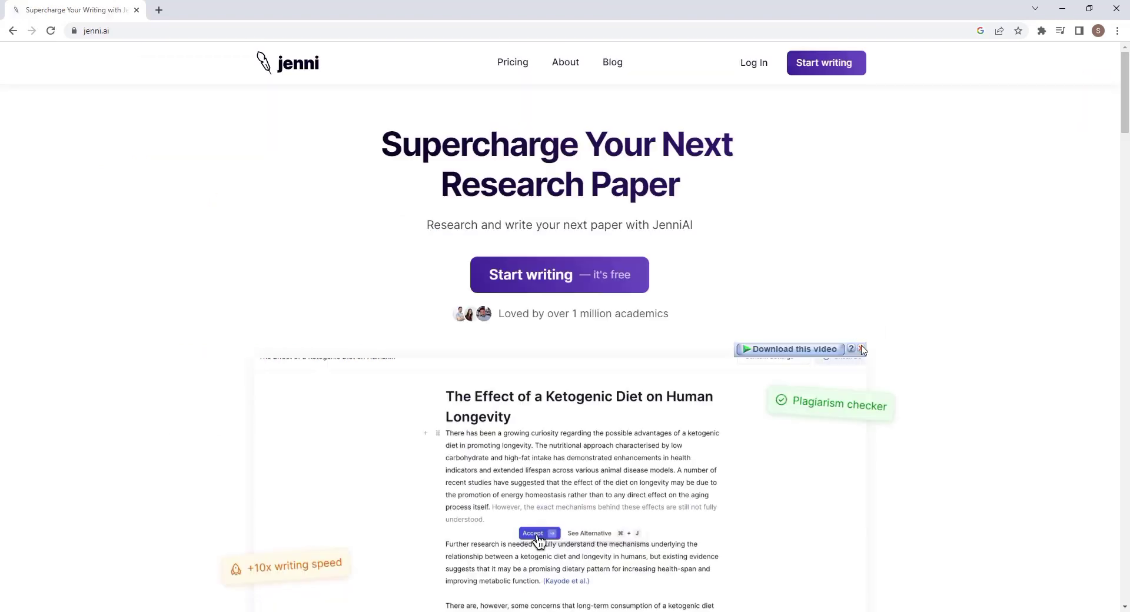
click(862, 350)
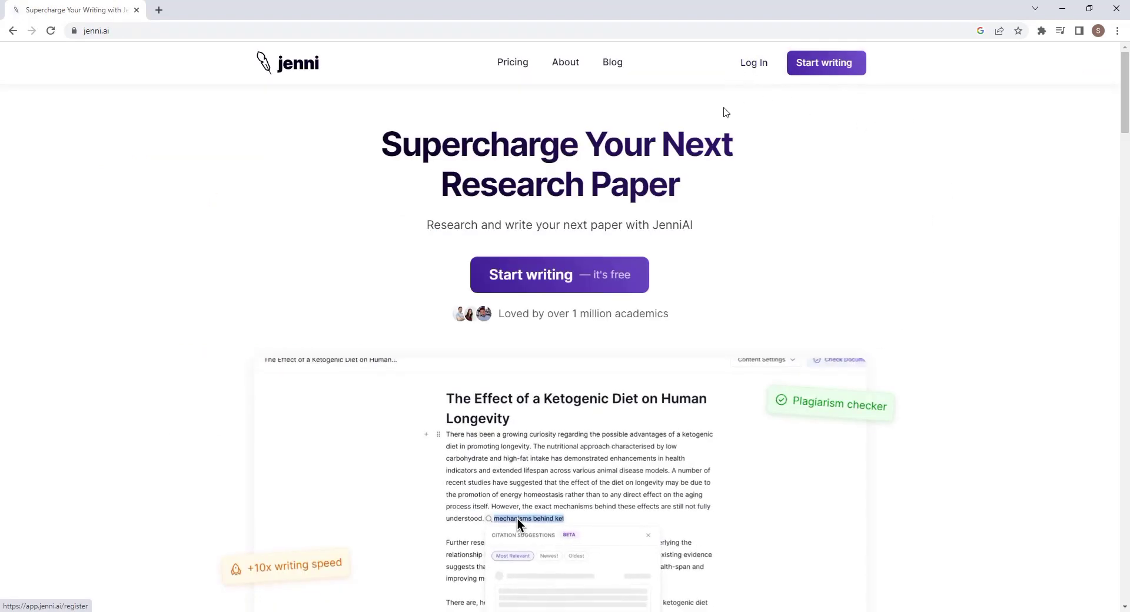
Register a free Jenni AI account using Google sign-up.
click(551, 272)
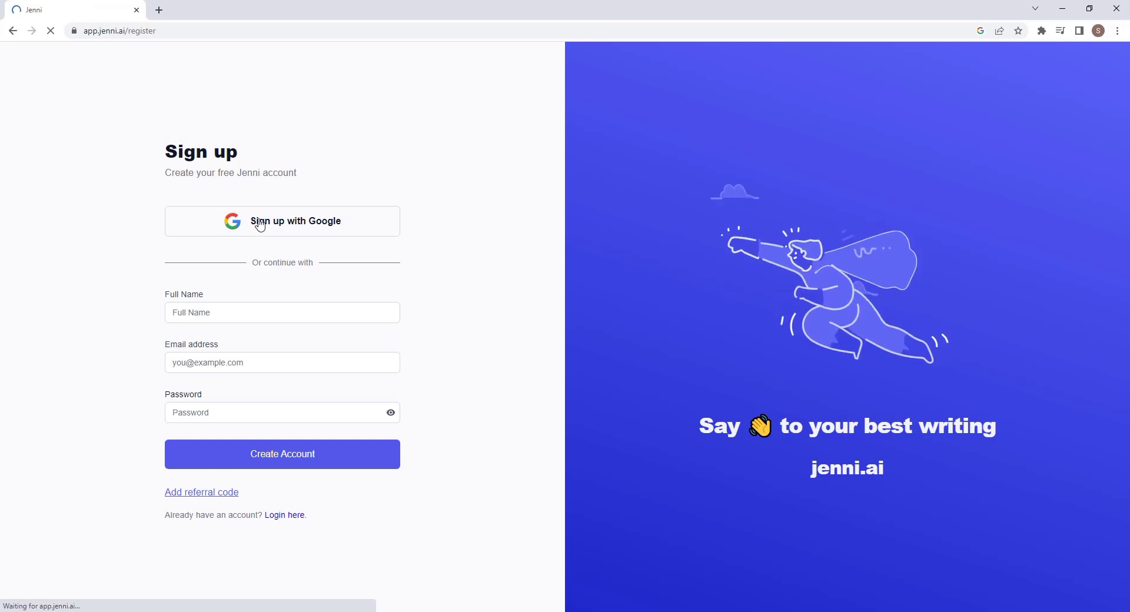
click(282, 222)
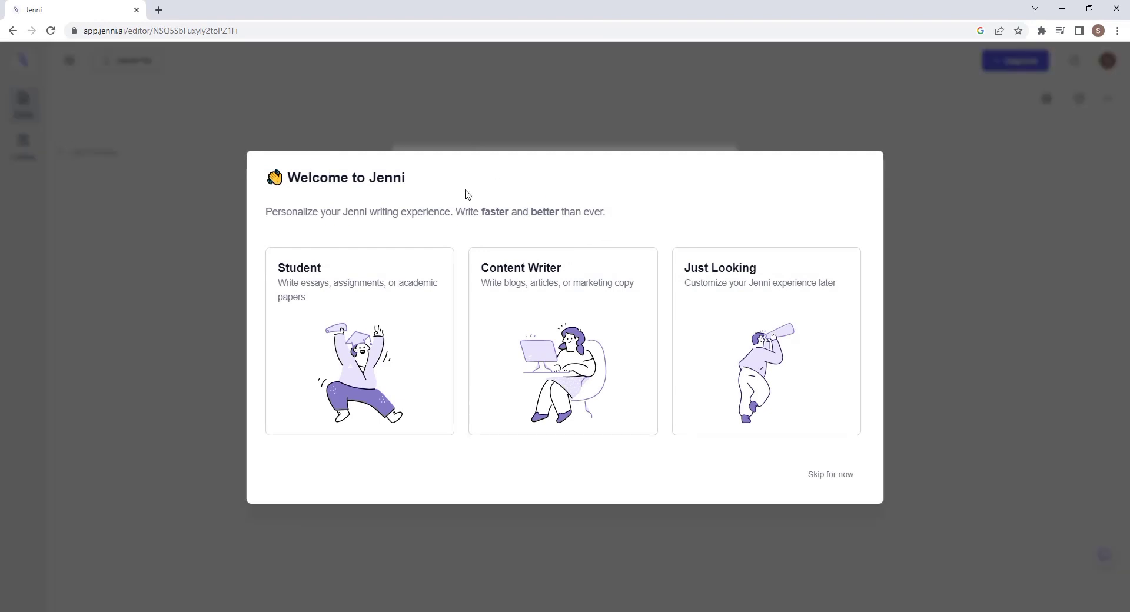
Choose the Content Writer profile, skip the prompt, and cancel uploading a PDF to the Library.
click(490, 284)
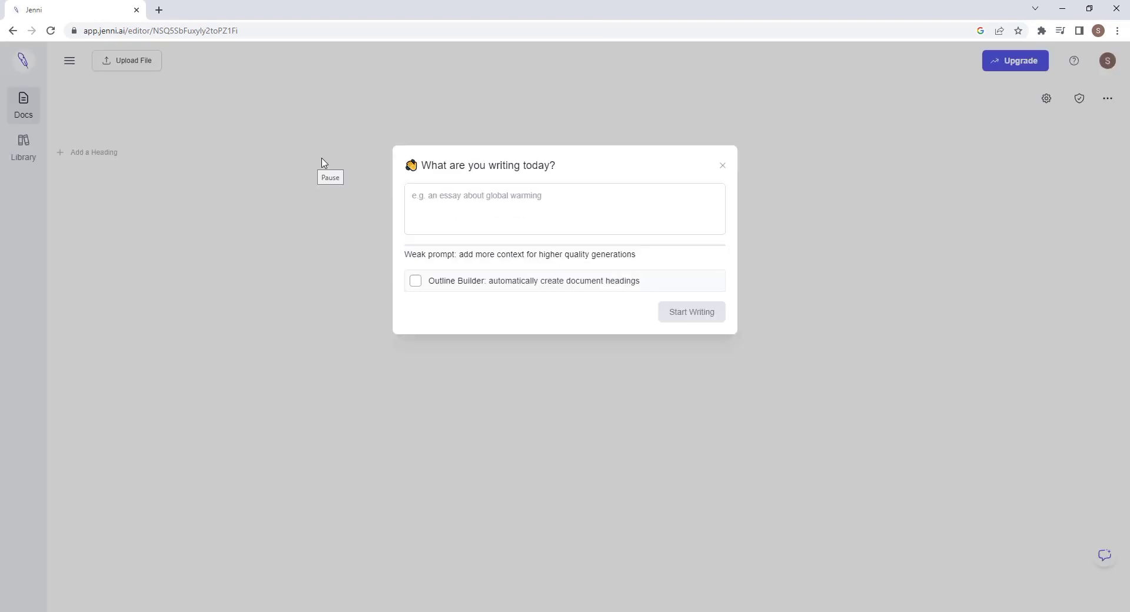
click(723, 166)
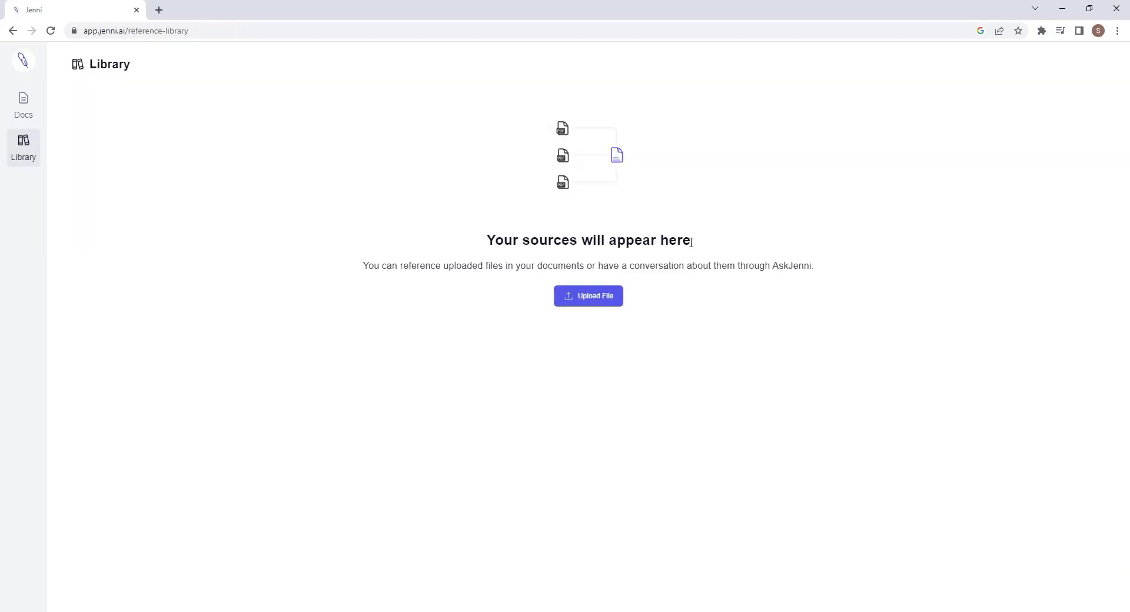
click(595, 305)
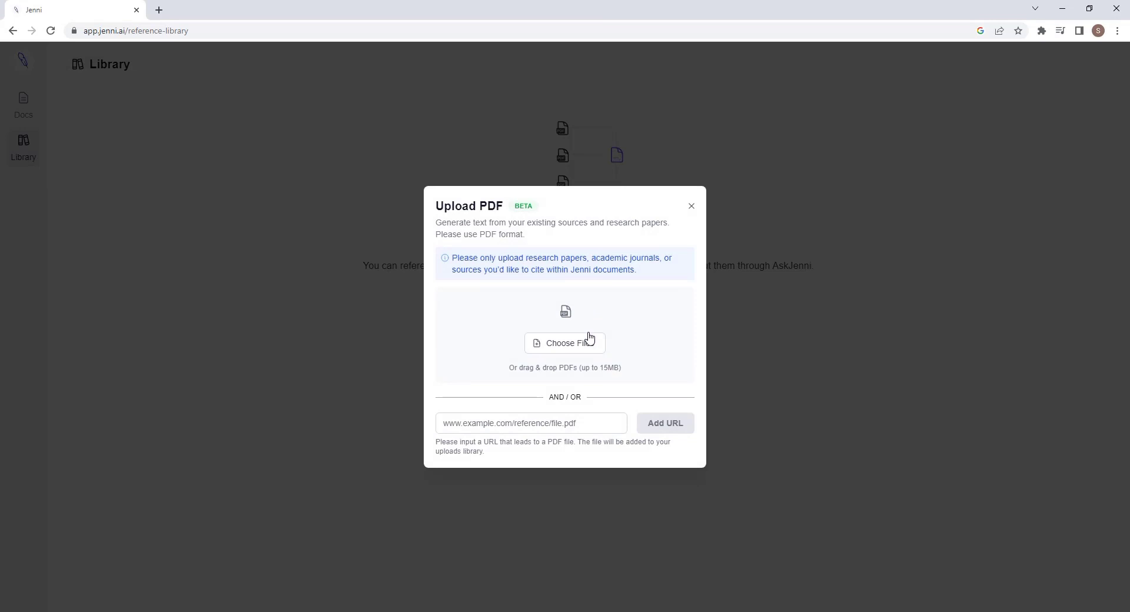
click(577, 348)
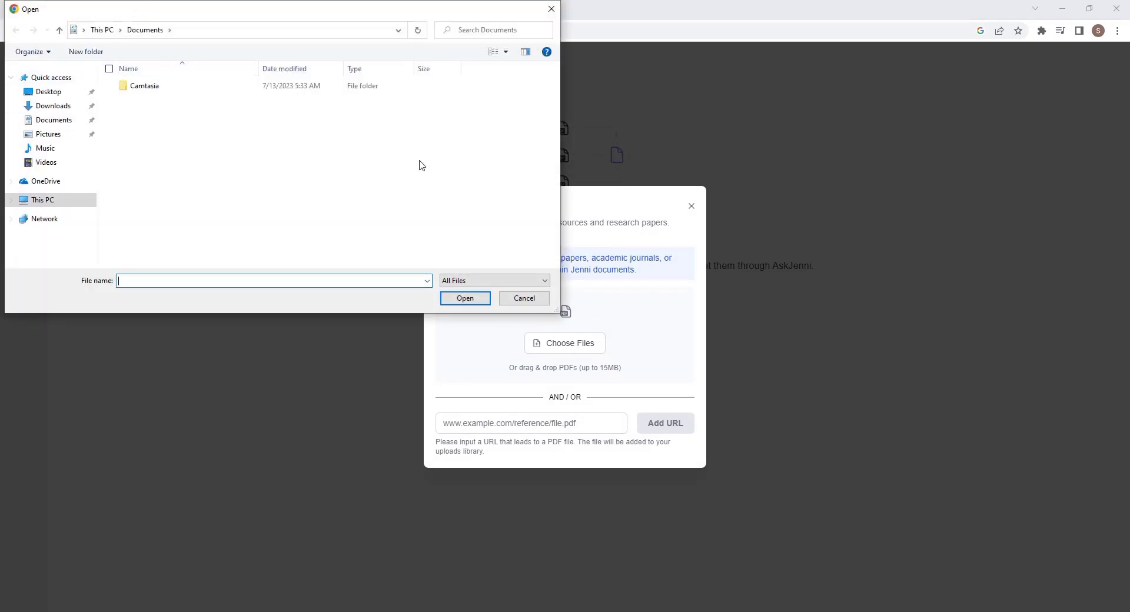
key(Escape)
click(577, 348)
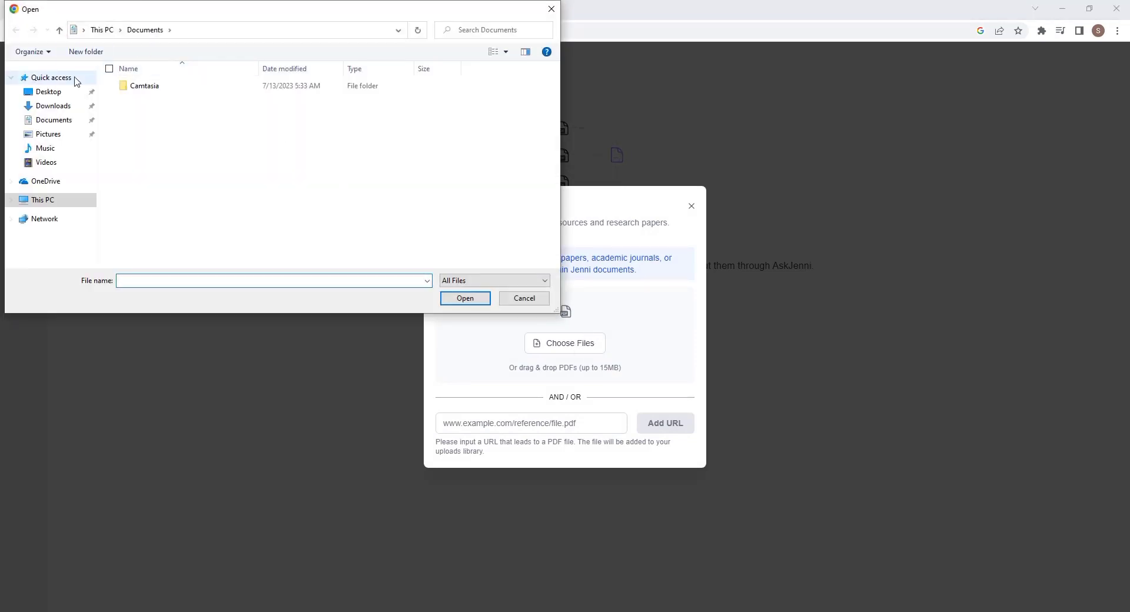
click(538, 301)
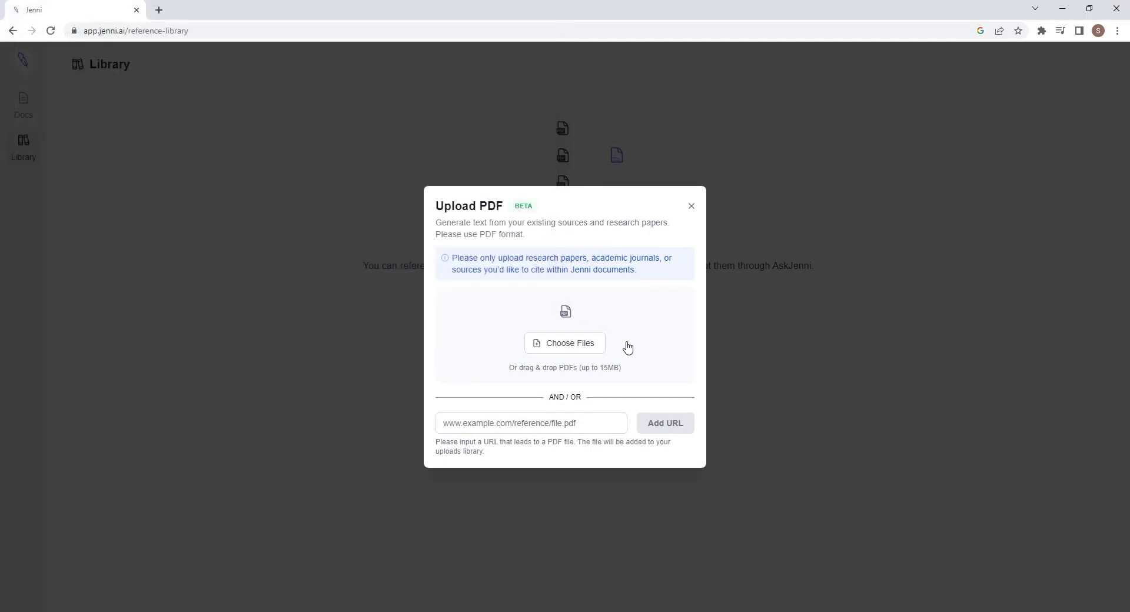
click(691, 207)
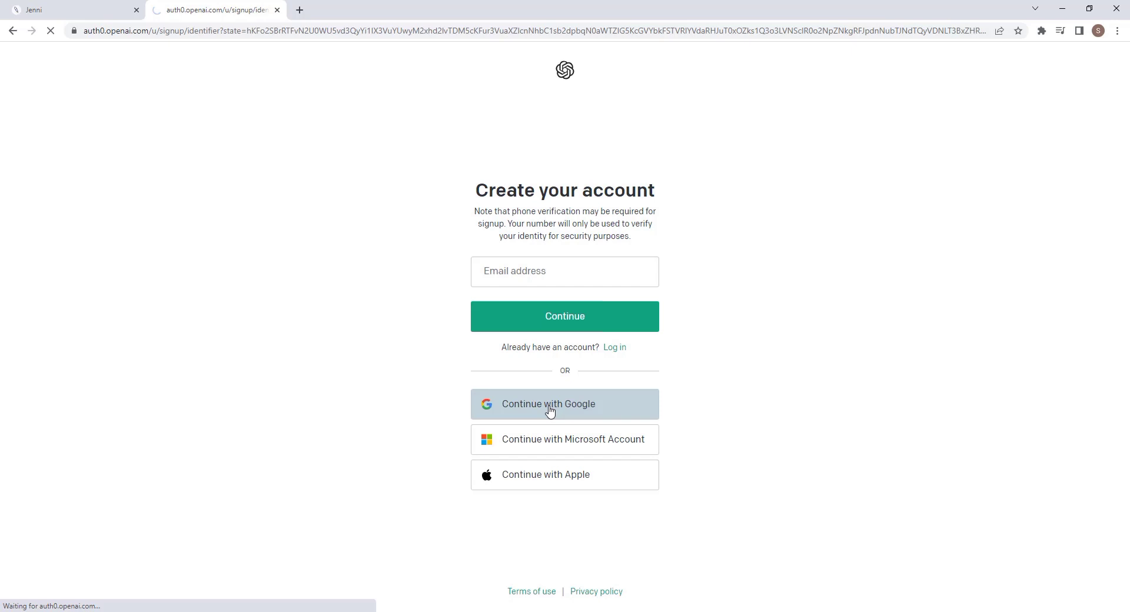
Sign up to ChatGPT with Google and ask for 5 research topics on quantum computing.
click(549, 411)
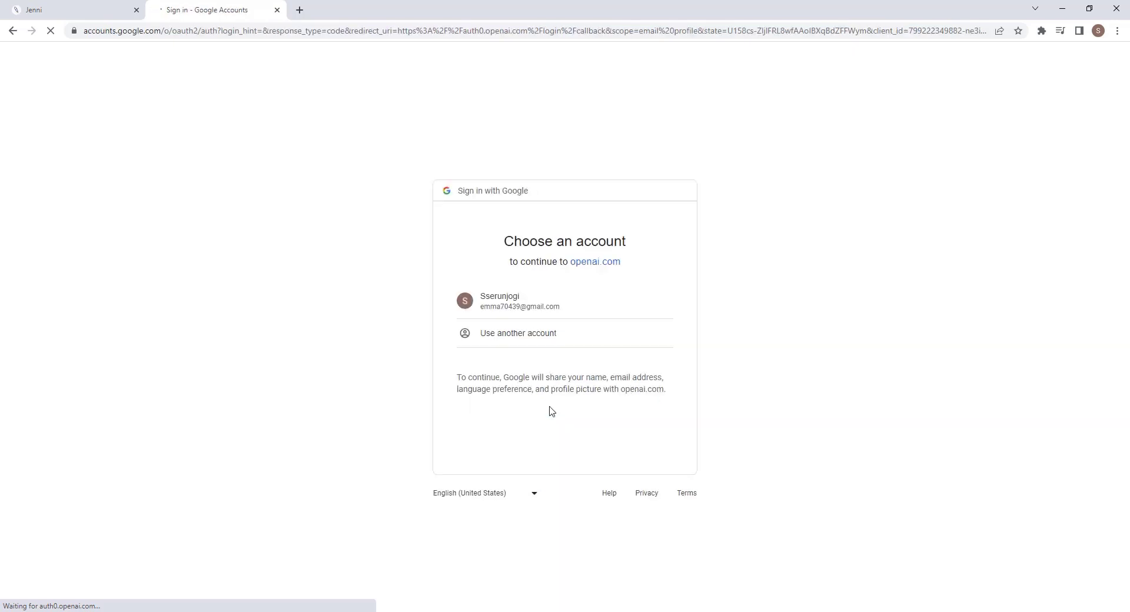
click(558, 309)
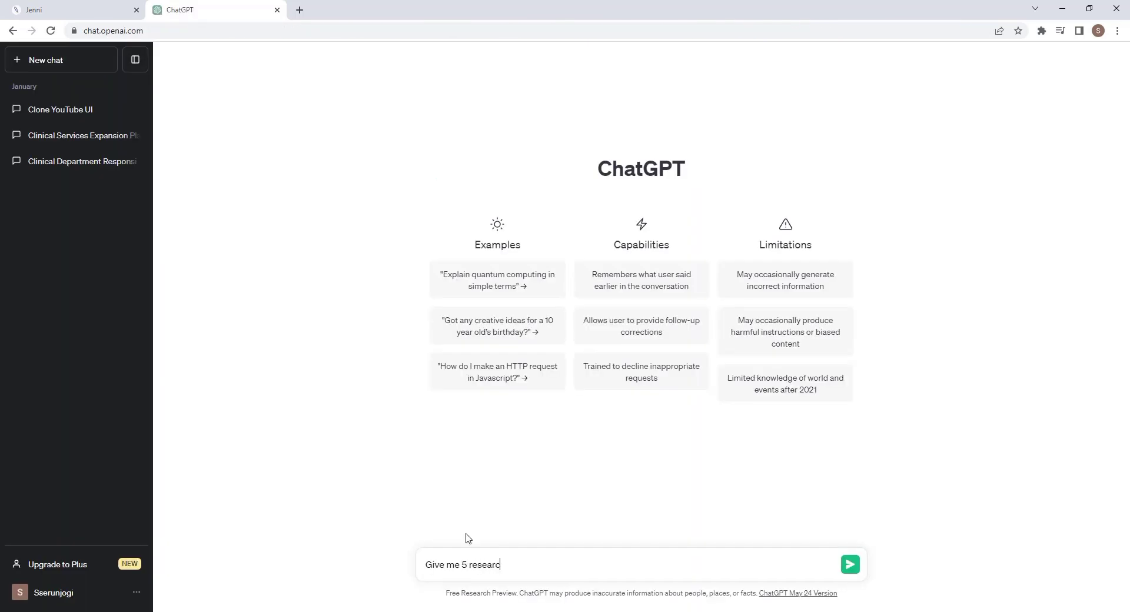
key(BackSpace)
key(BackSpace)
key(BackSpace)
text(antum computing)
key(Return)
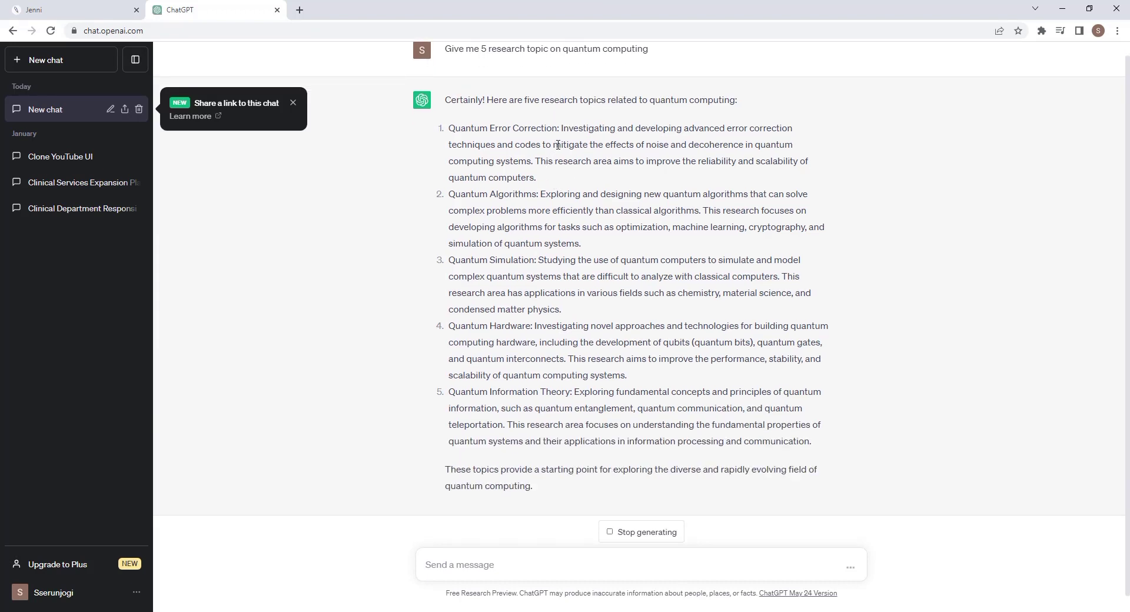
Copy the Quantum Algorithms topic description and return to the Jenni tab.
scroll(568, 136, up, 1)
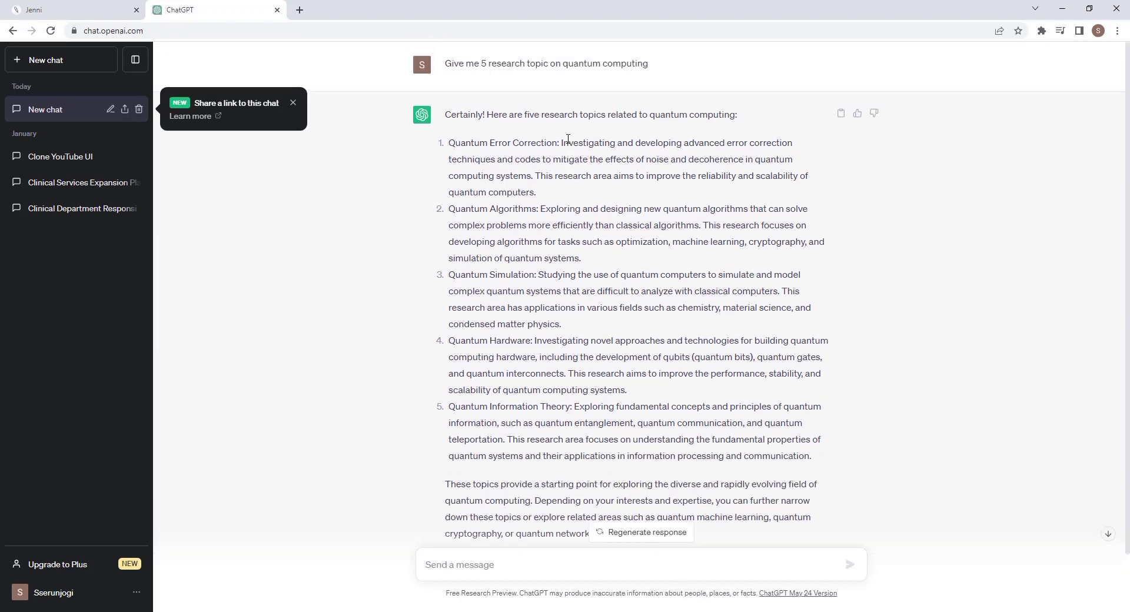
drag(541, 208, 581, 259)
right_click(581, 219)
click(595, 226)
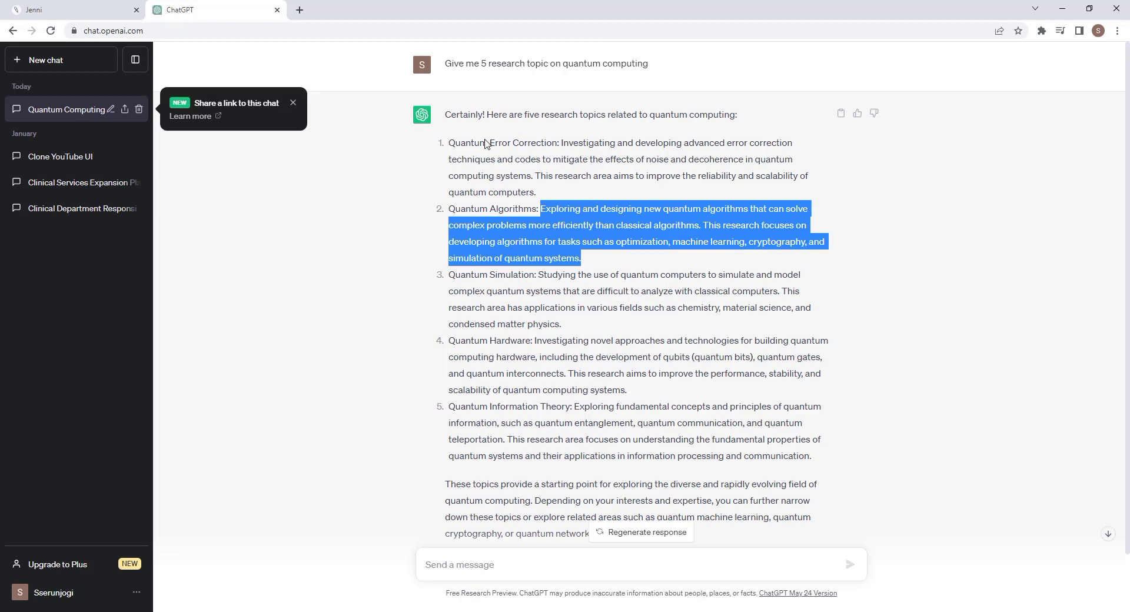
click(85, 7)
Paste the quantum algorithms description as the prompt and generate the Quantum Algorithm Research document.
right_click(493, 201)
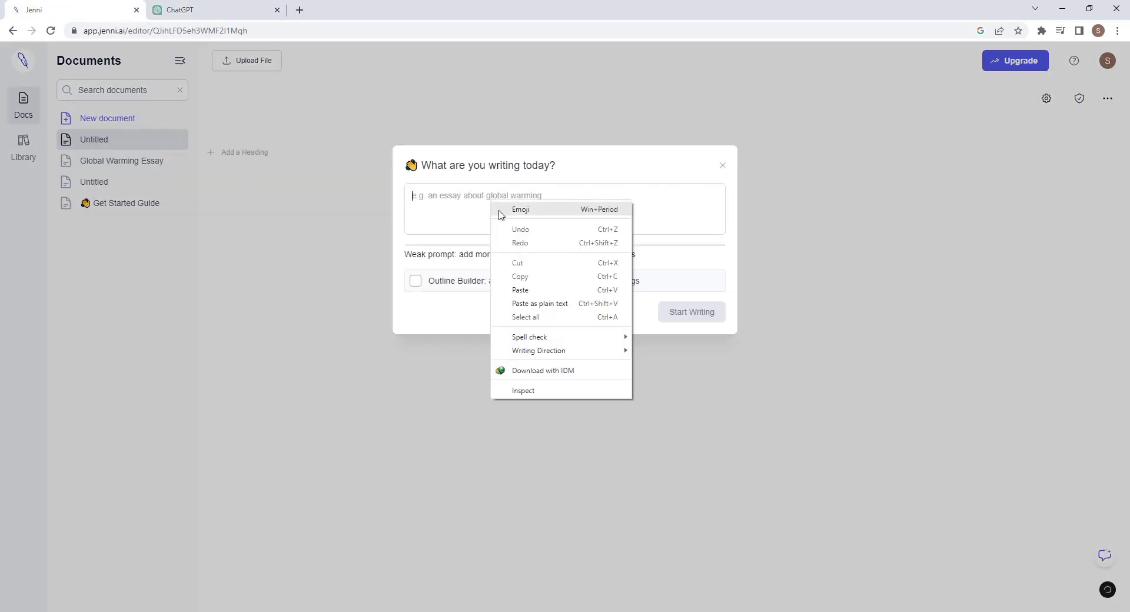
click(548, 290)
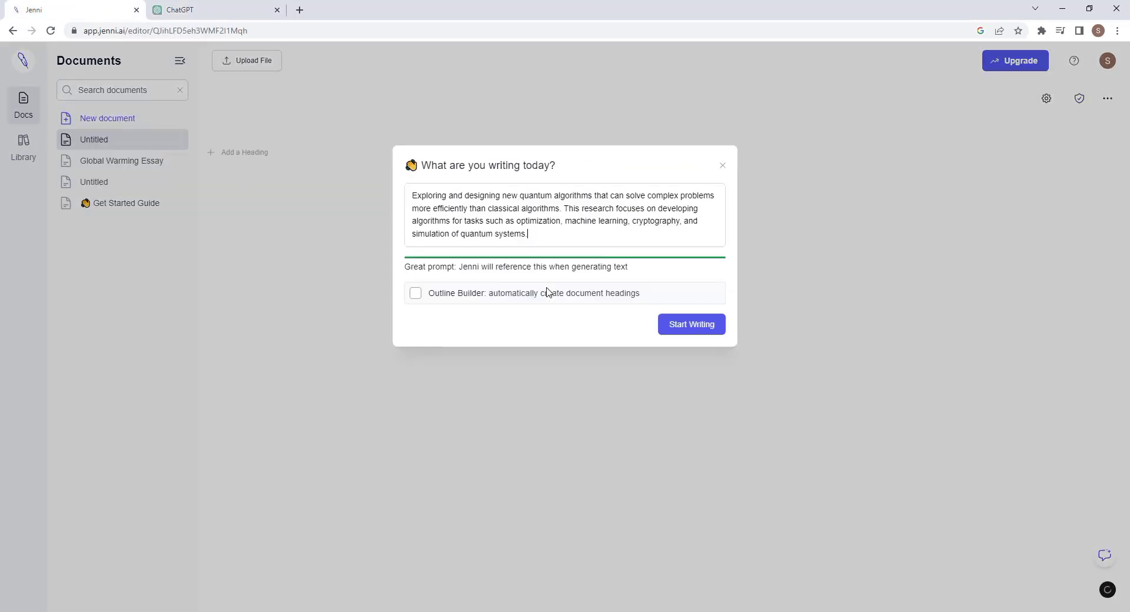
click(695, 333)
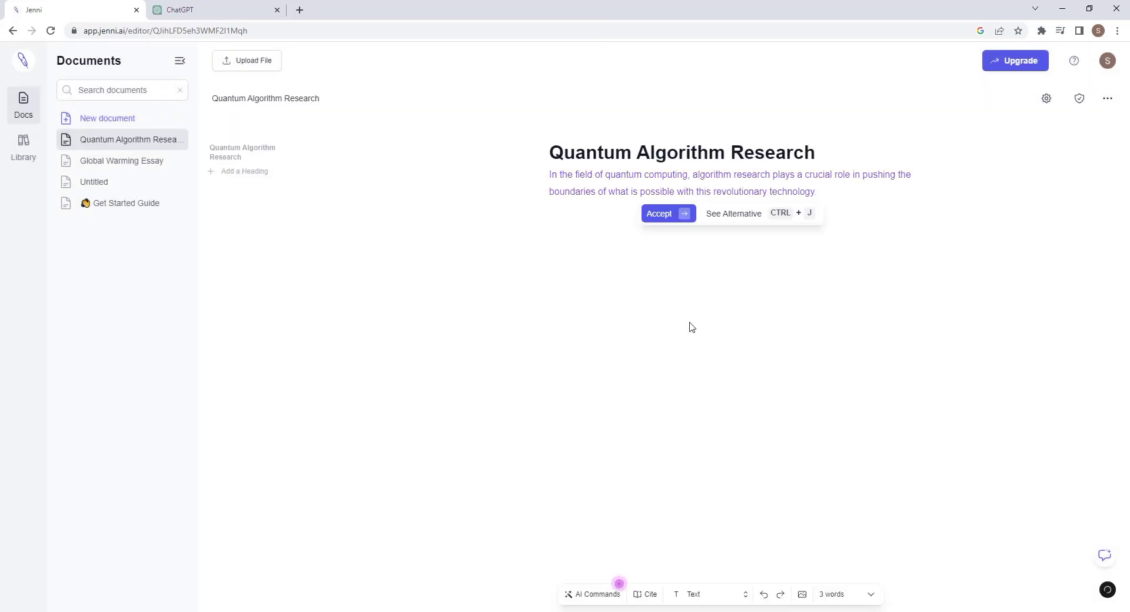
Accept AI sentences on optimization, genetic programming, evolutionary techniques and quantum-inspired computing.
click(677, 215)
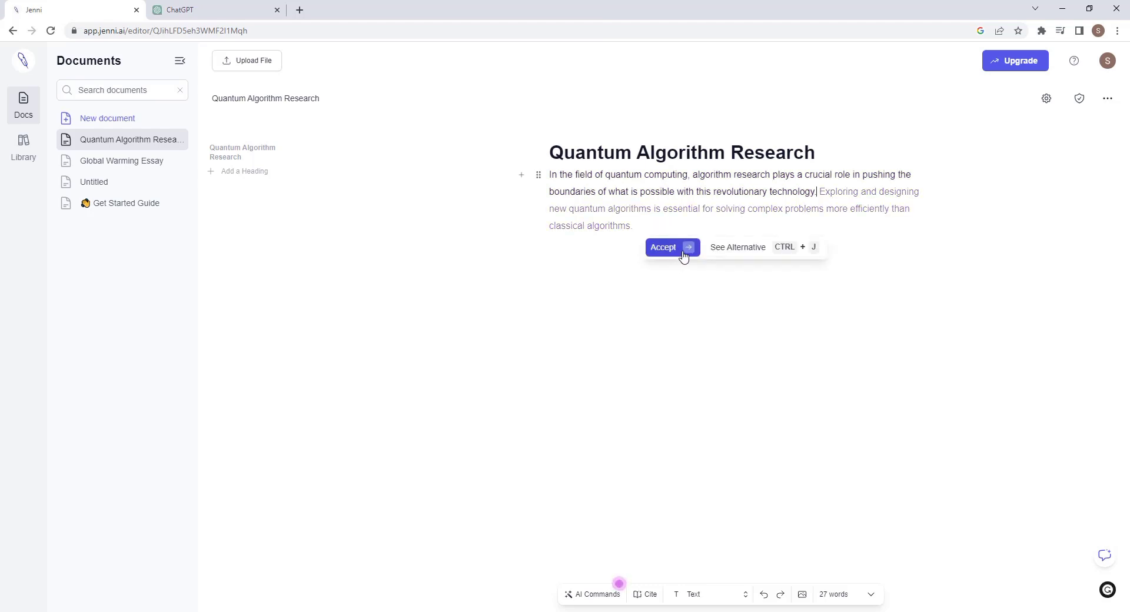
click(688, 250)
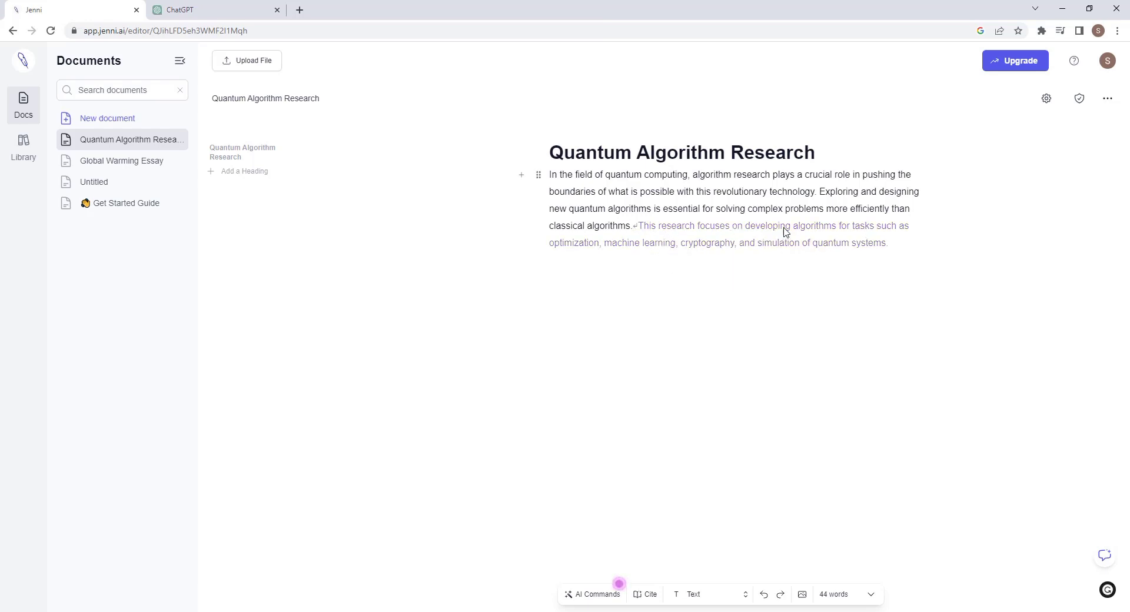
click(677, 265)
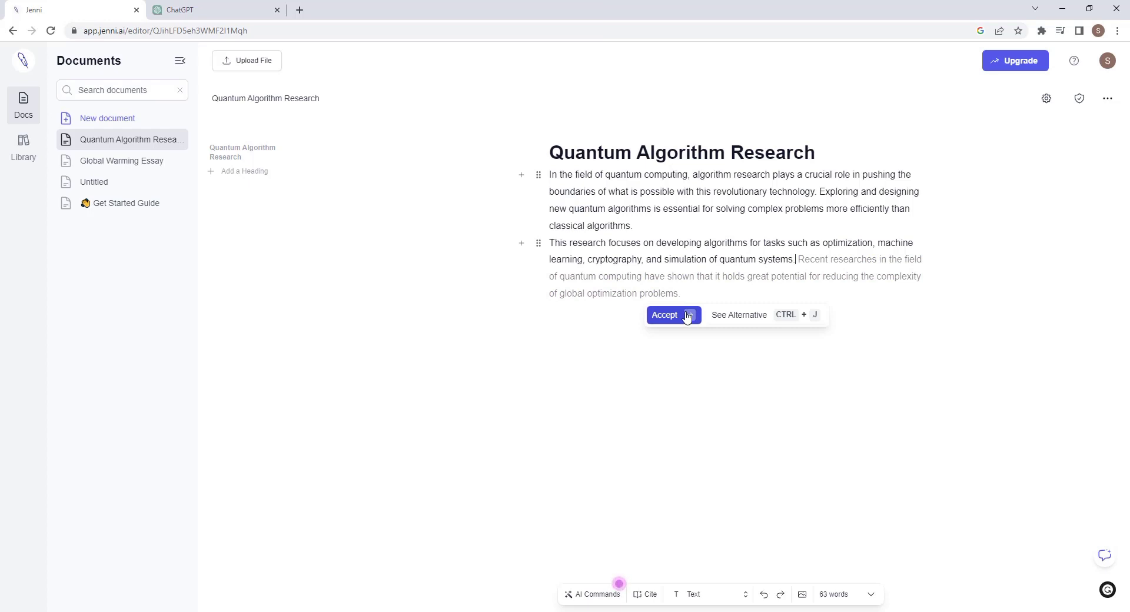
click(690, 318)
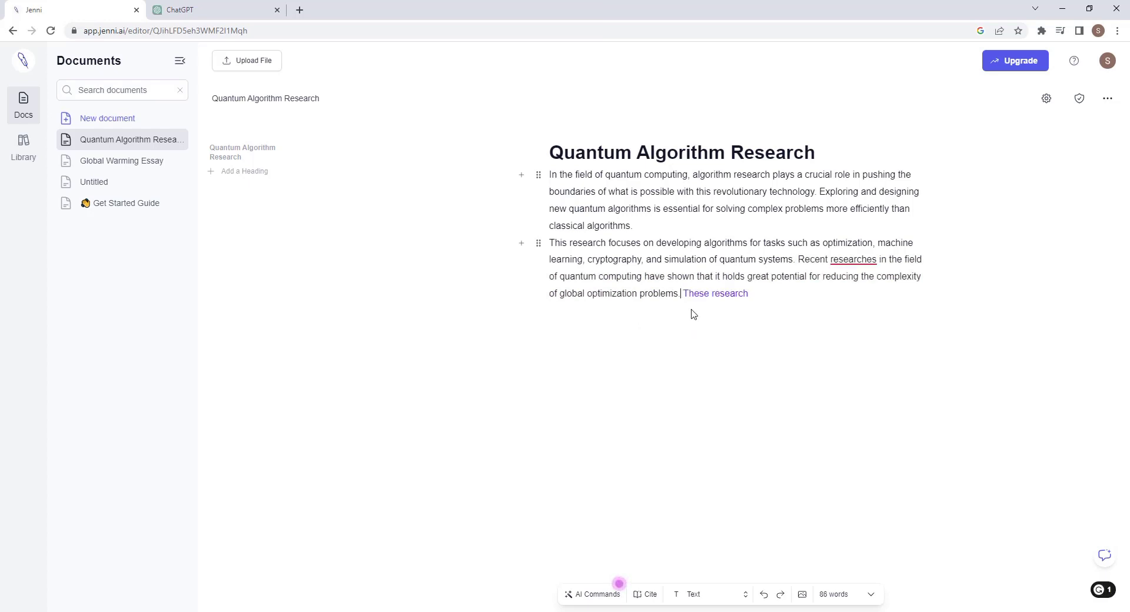
click(682, 334)
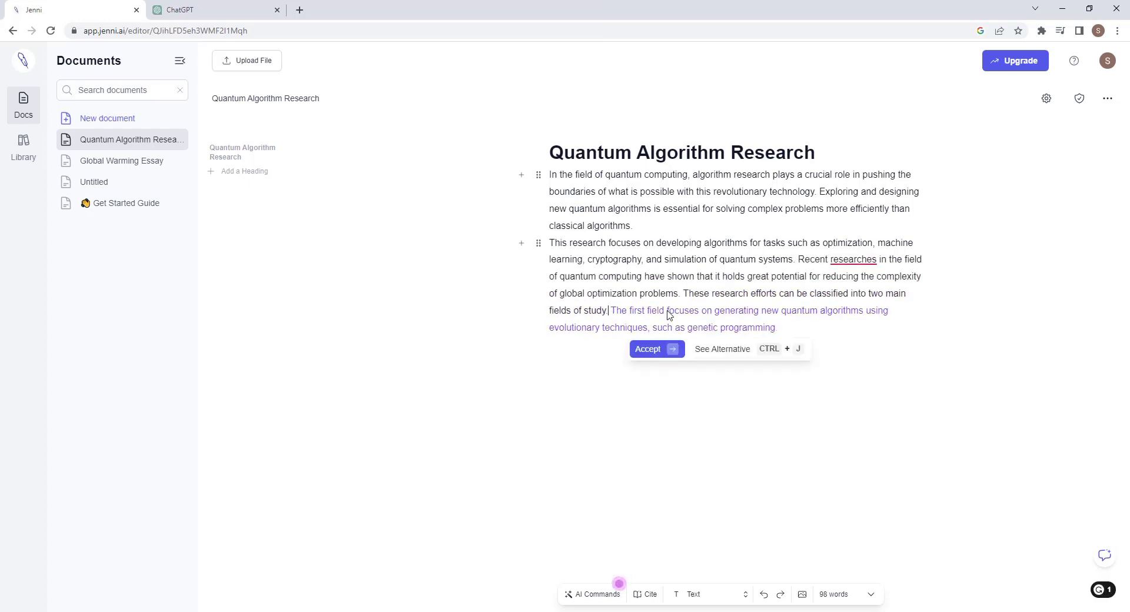
click(663, 352)
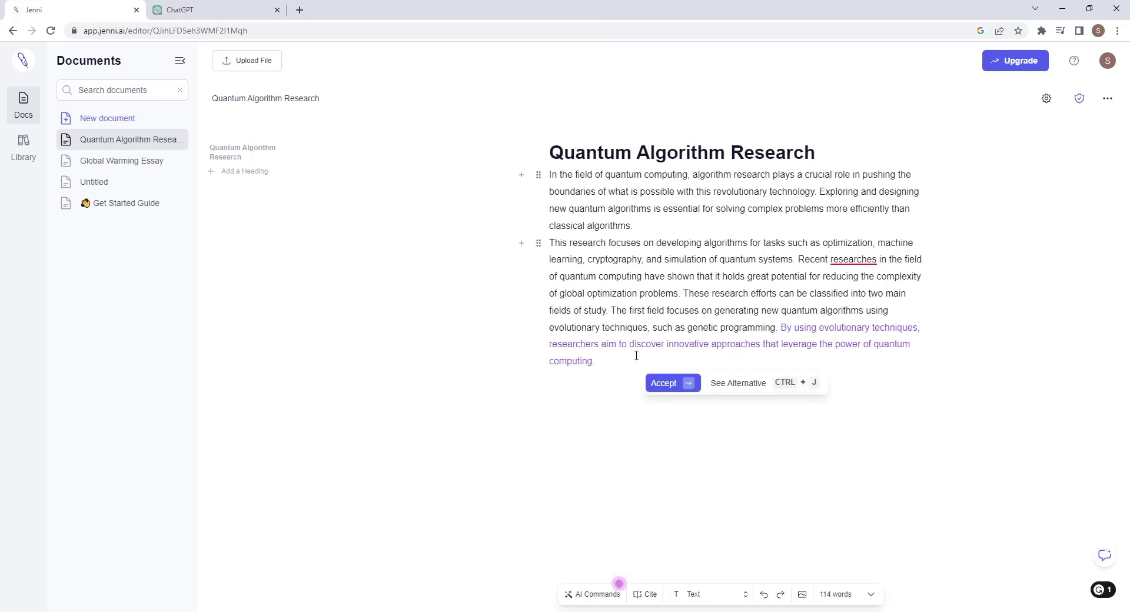
click(693, 386)
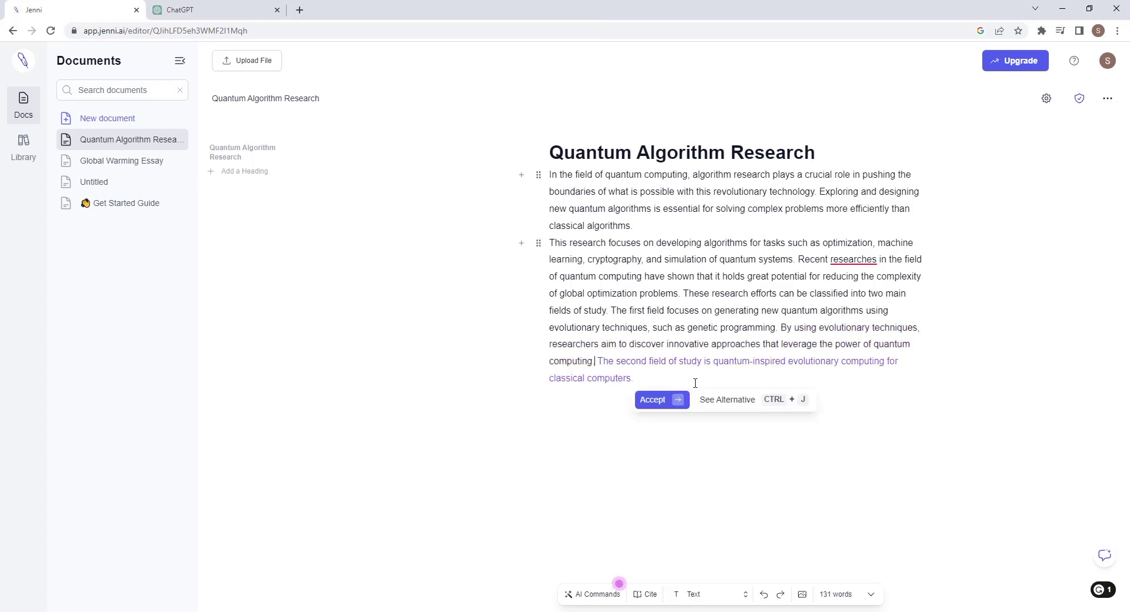
click(677, 401)
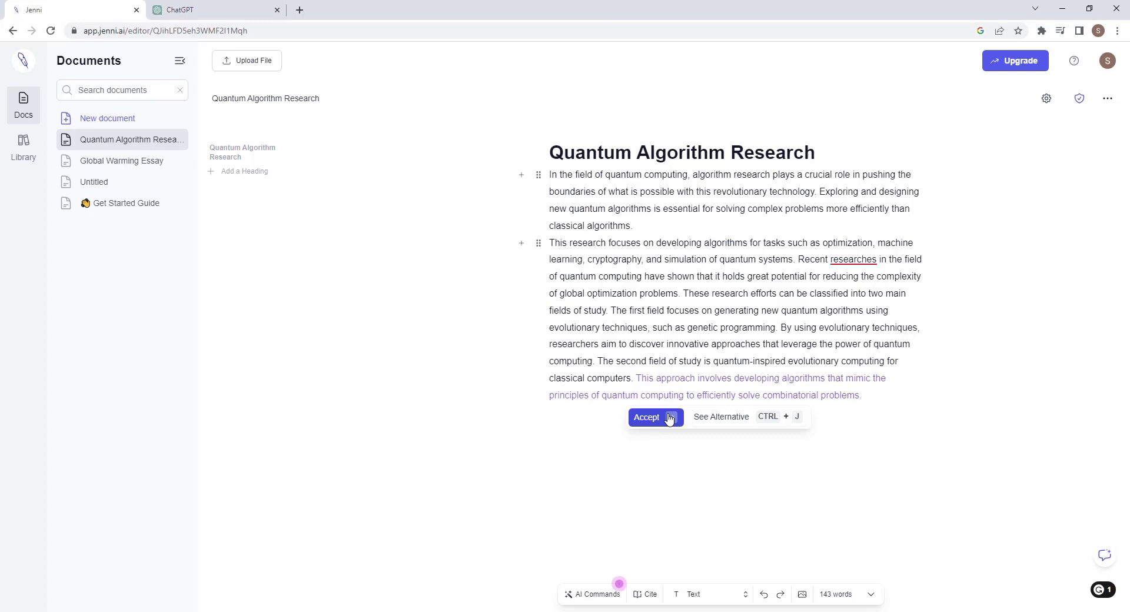
click(672, 416)
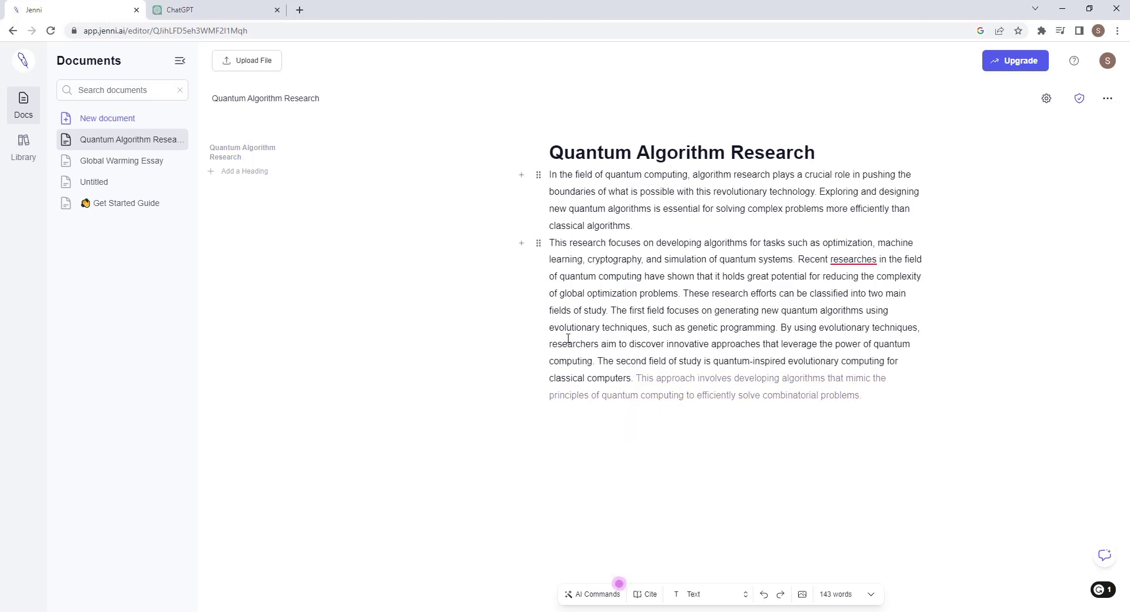
click(672, 423)
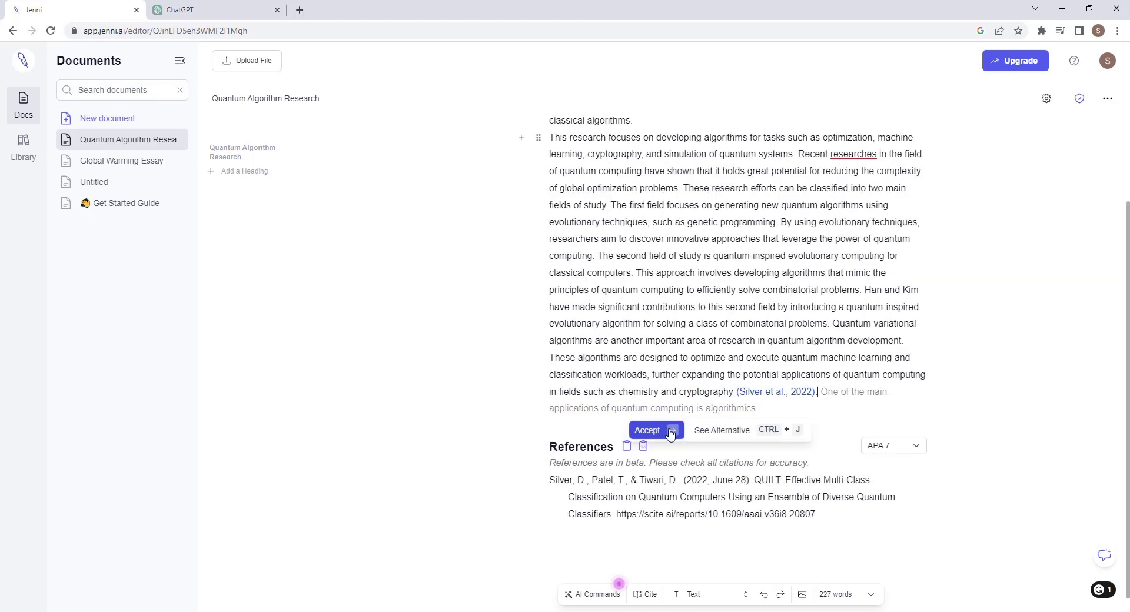
click(677, 429)
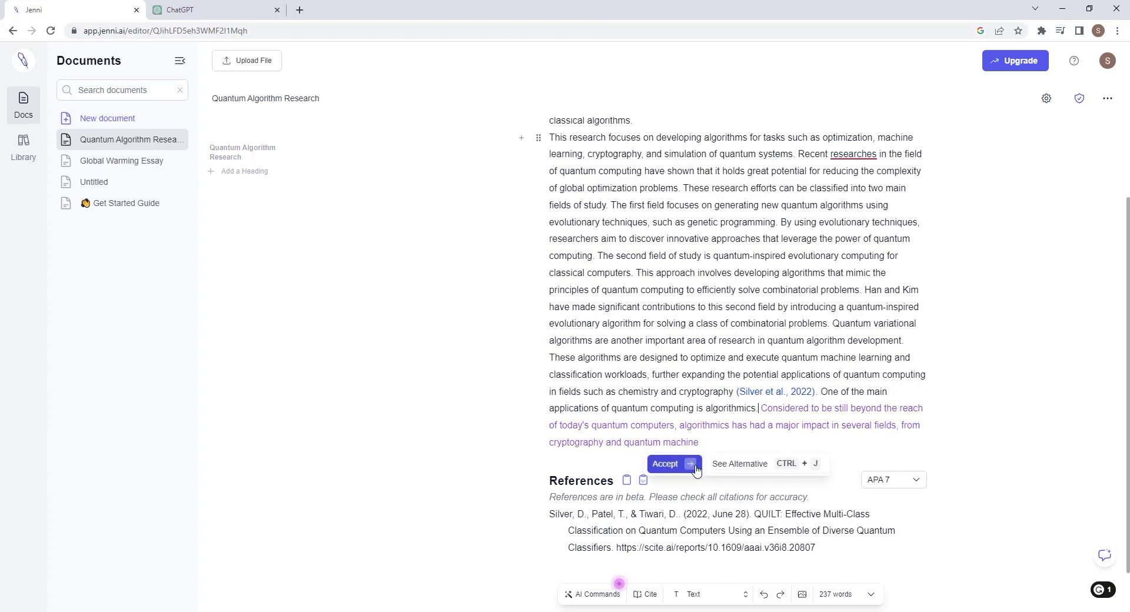
View the Silver et al., 2022 QUILT paper's scite report, accepting cookies, then return.
click(776, 392)
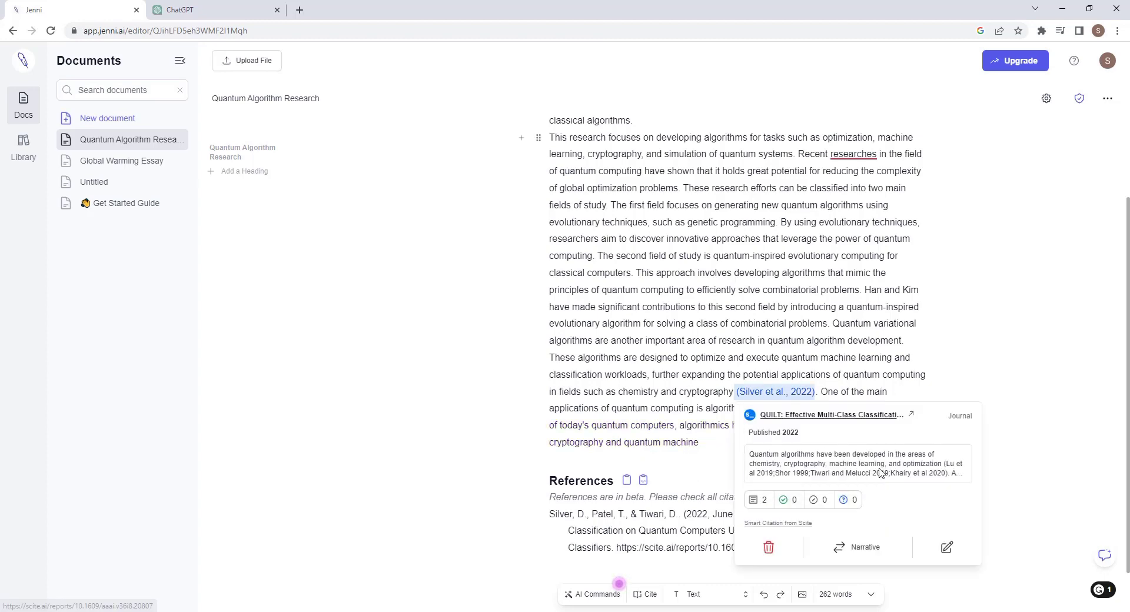
click(836, 419)
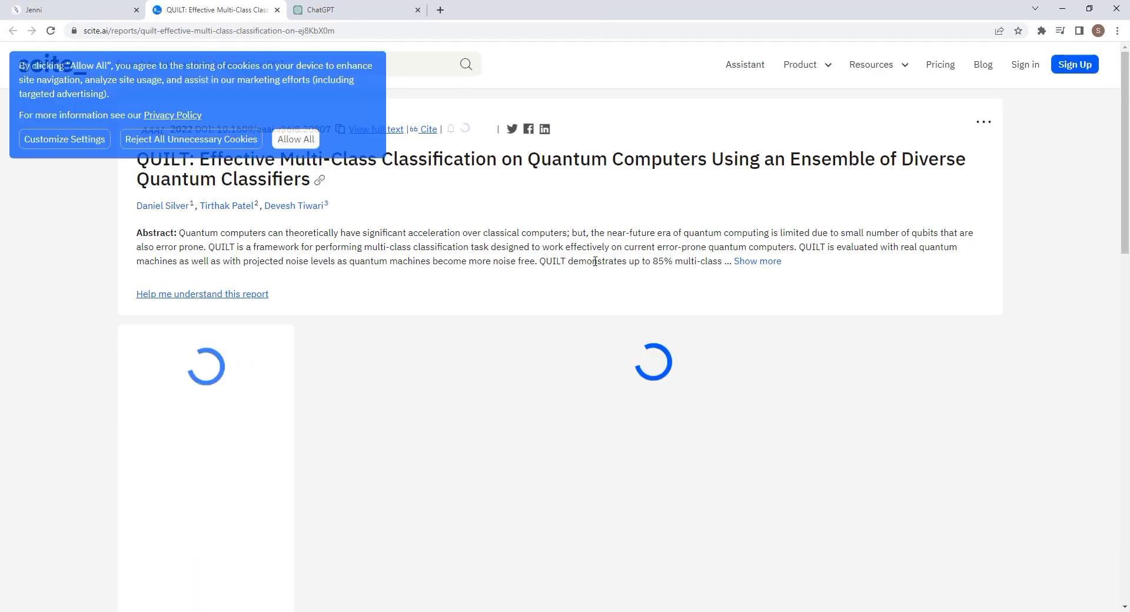
scroll(314, 127, down, 2)
click(296, 91)
scroll(626, 225, up, 2)
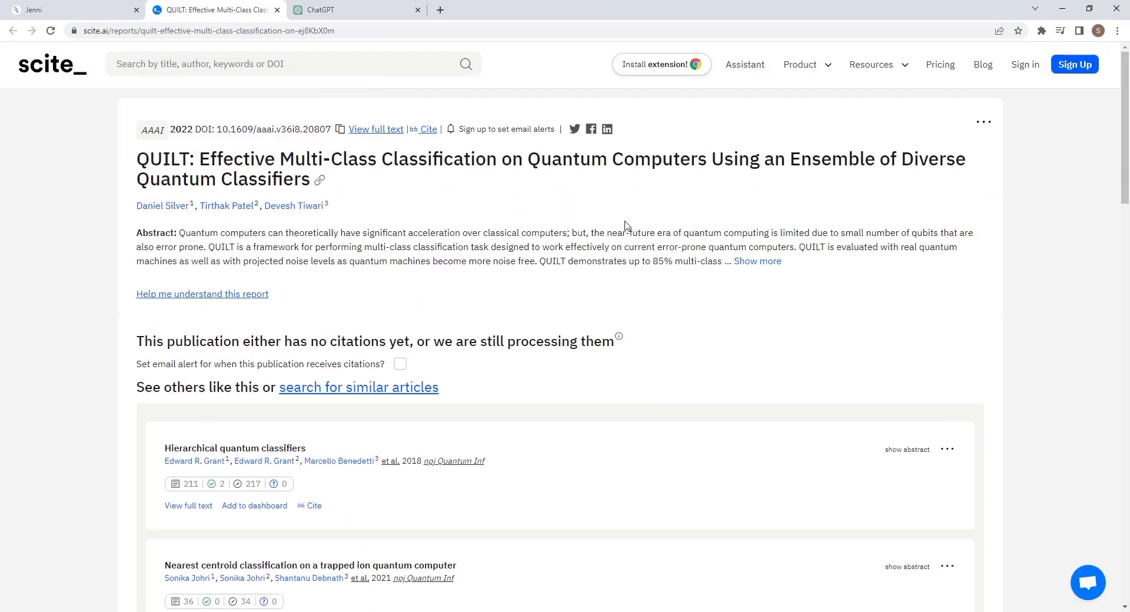
key(ctrl+shift+Tab)
Cite Wang et al., 2021 after the sentence on combinatorial problems.
click(1051, 433)
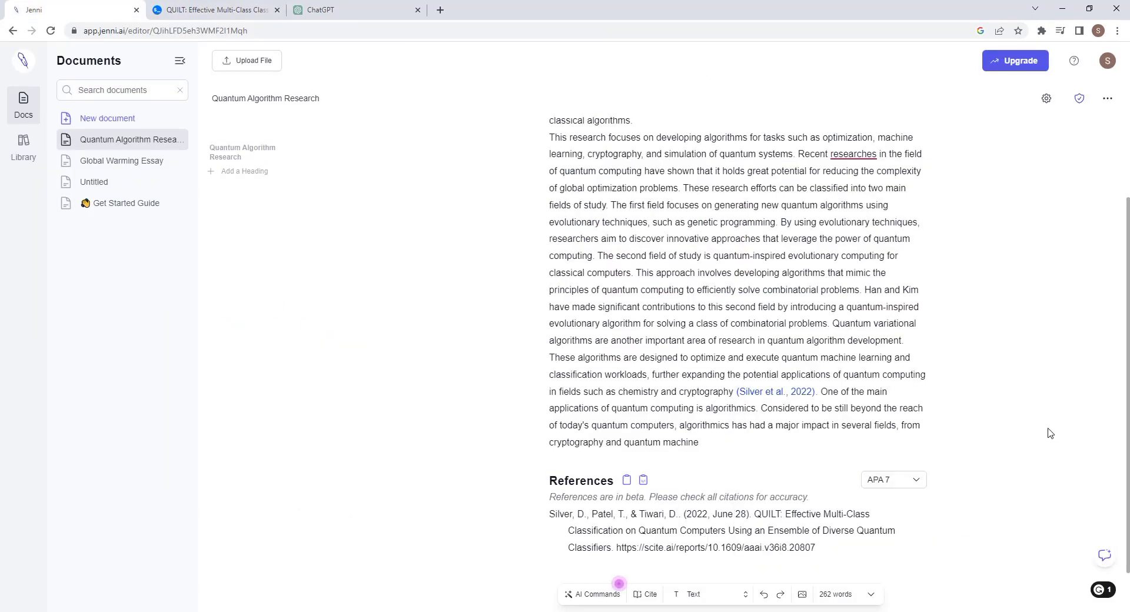
scroll(647, 512, down, 1)
drag(635, 222, 861, 241)
click(639, 196)
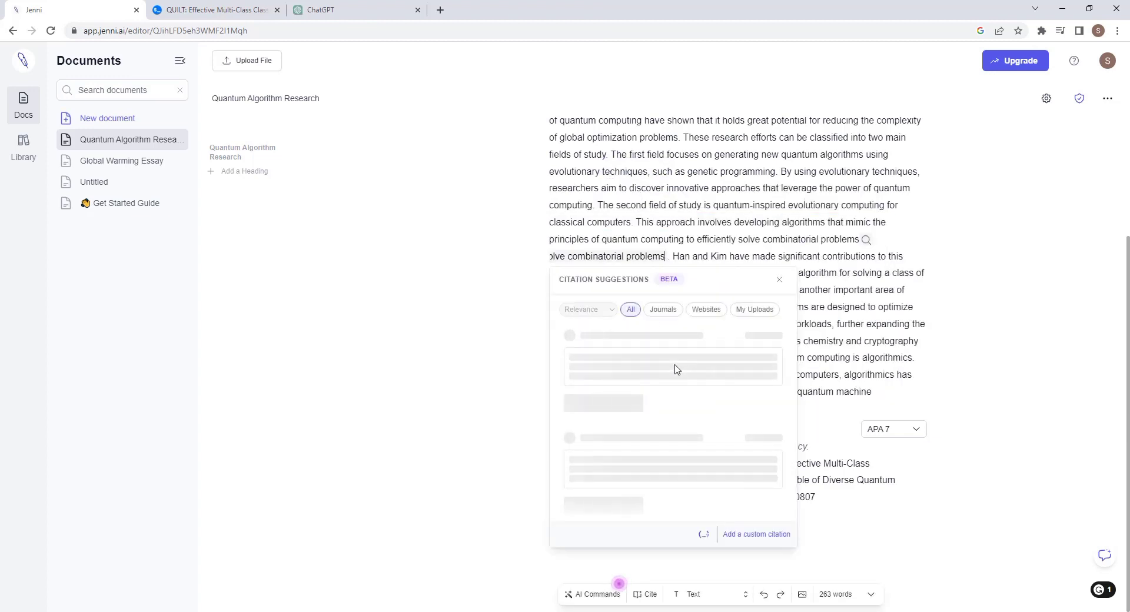
scroll(683, 347, down, 3)
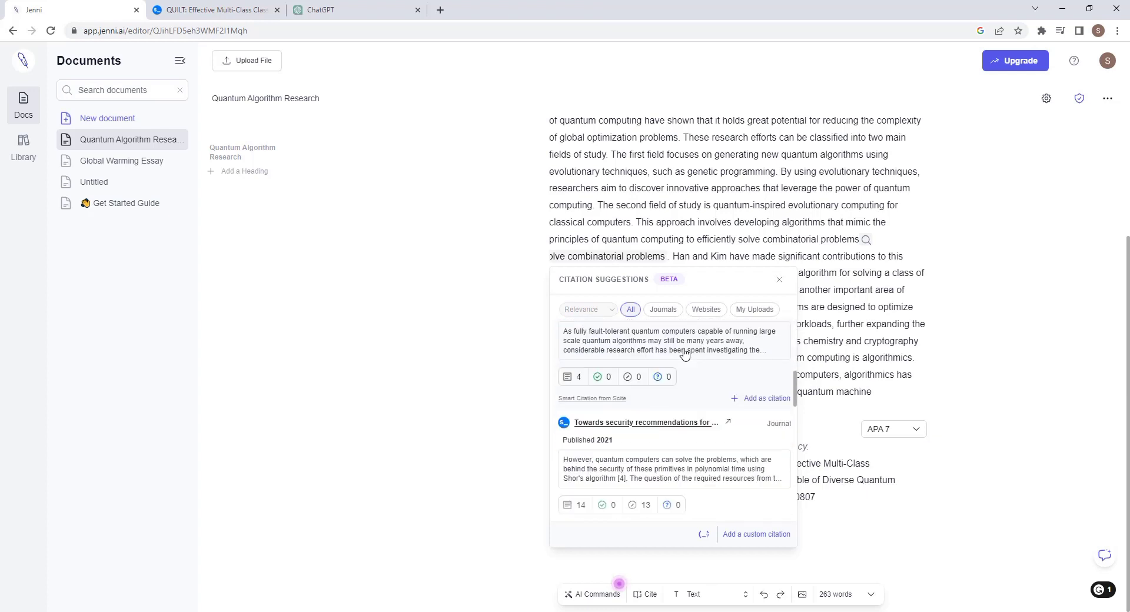
click(761, 377)
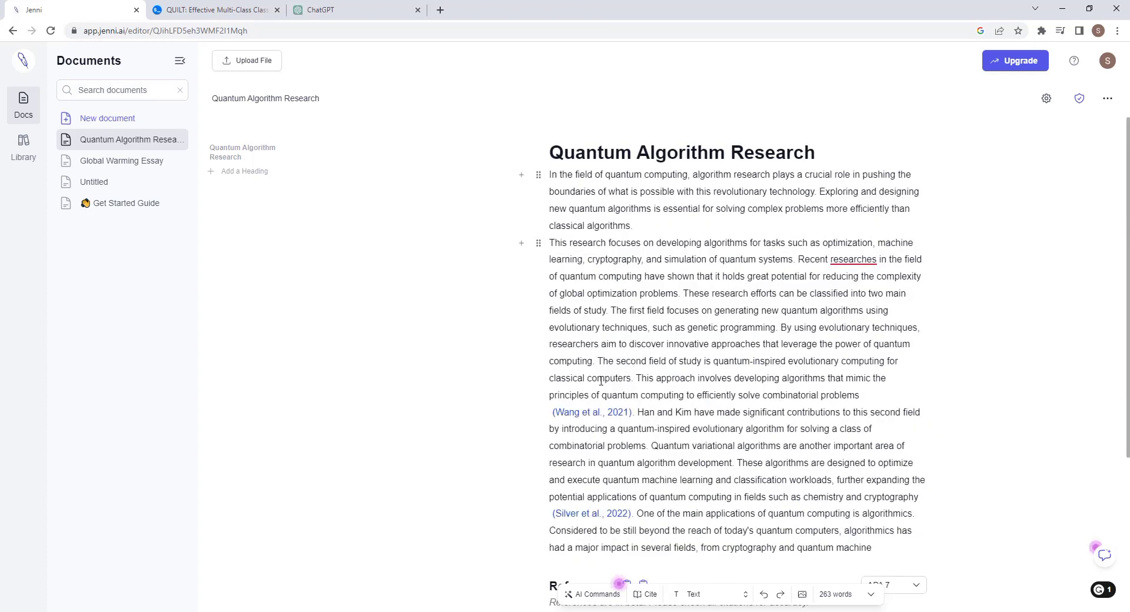
Cite the website 'Quantum computing applications and simulations' for the optimization sentences.
drag(548, 242, 679, 290)
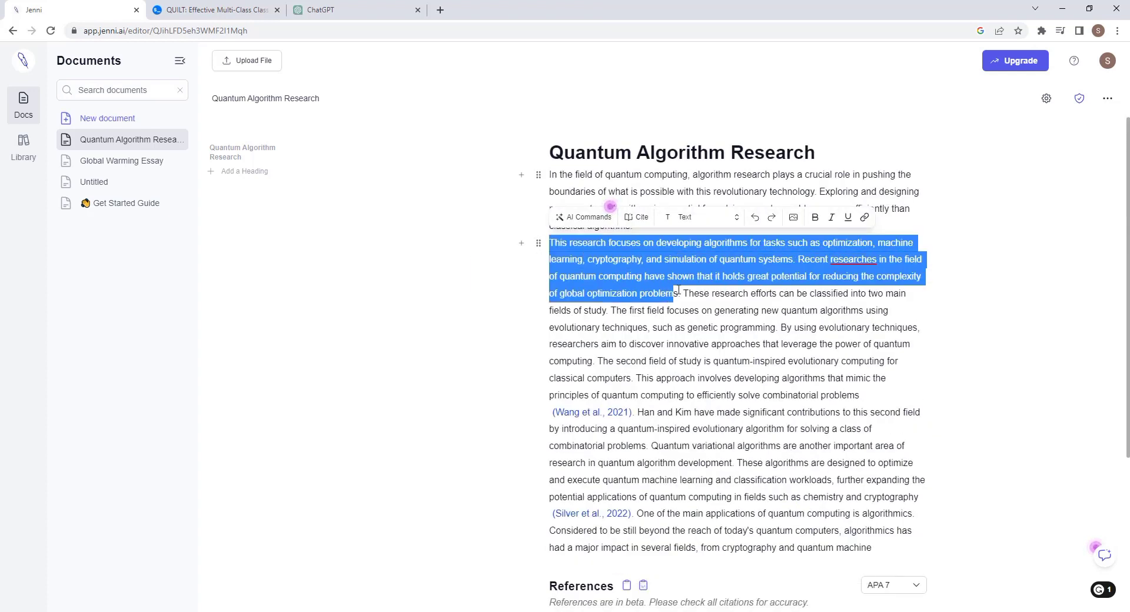
click(639, 217)
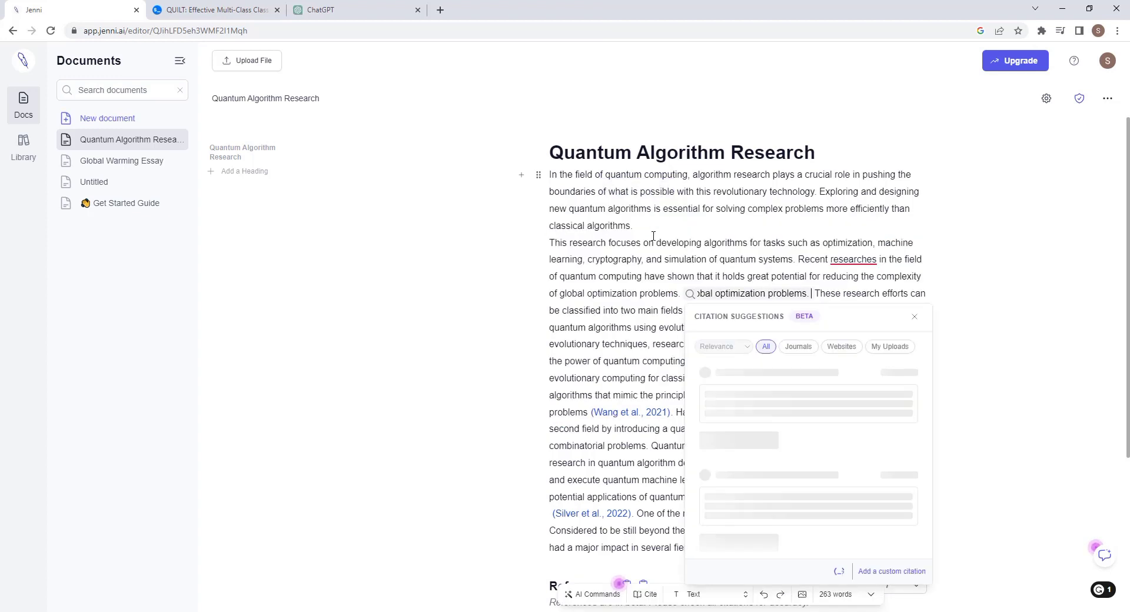
click(837, 351)
click(890, 347)
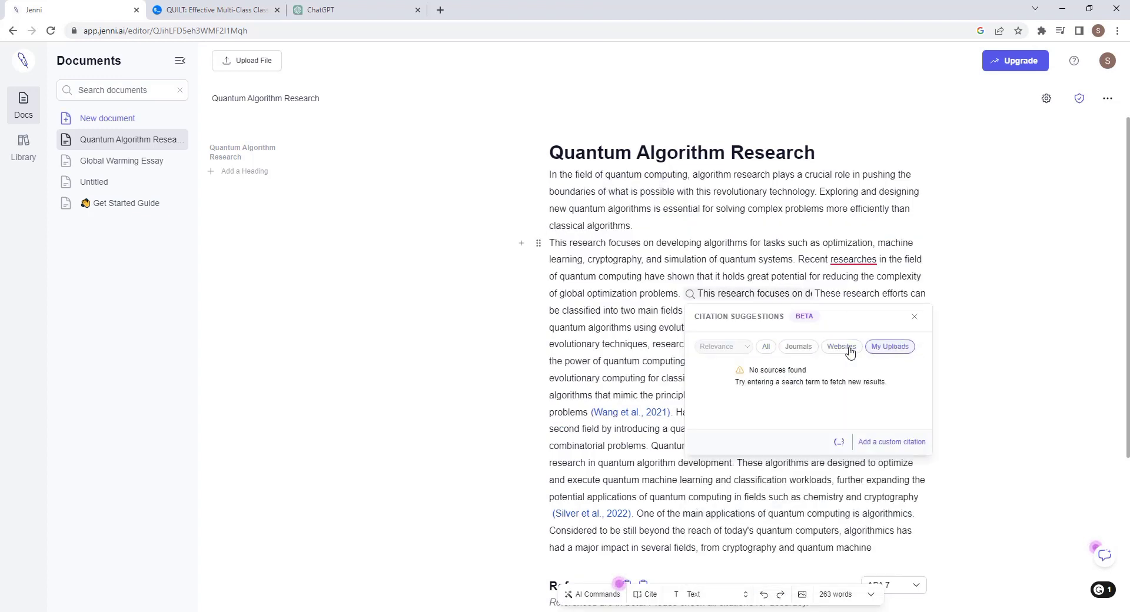
click(848, 351)
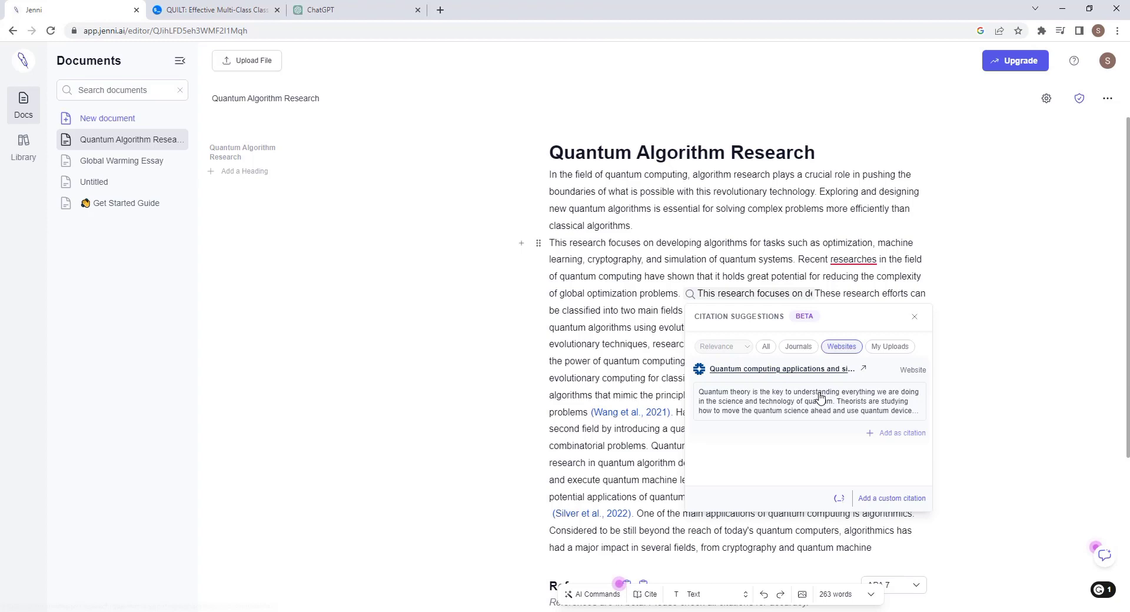
click(821, 371)
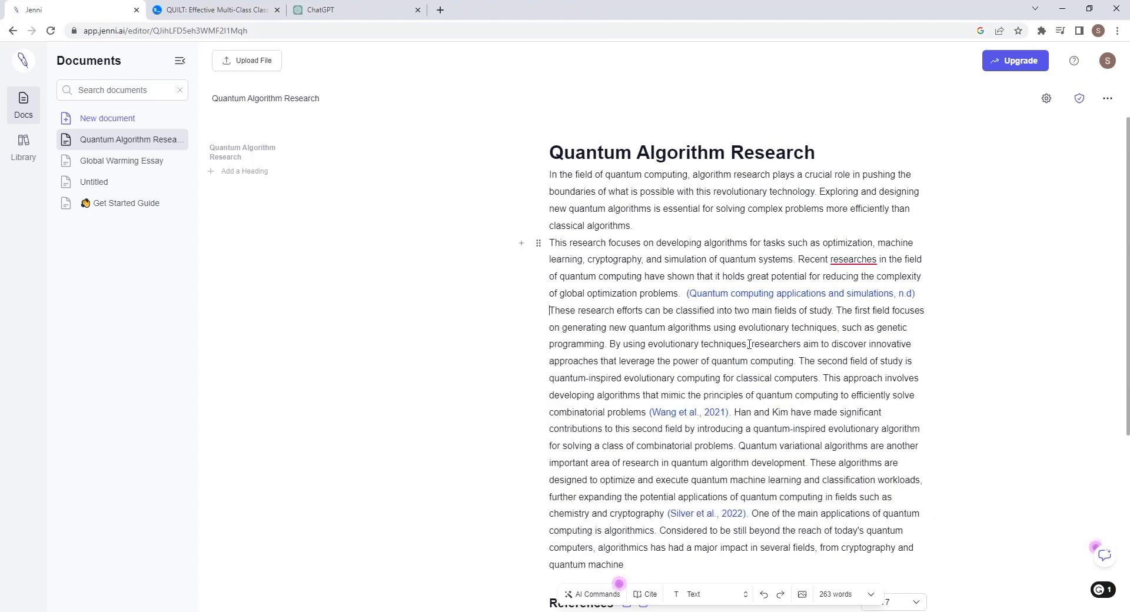
scroll(749, 345, down, 5)
scroll(632, 478, up, 4)
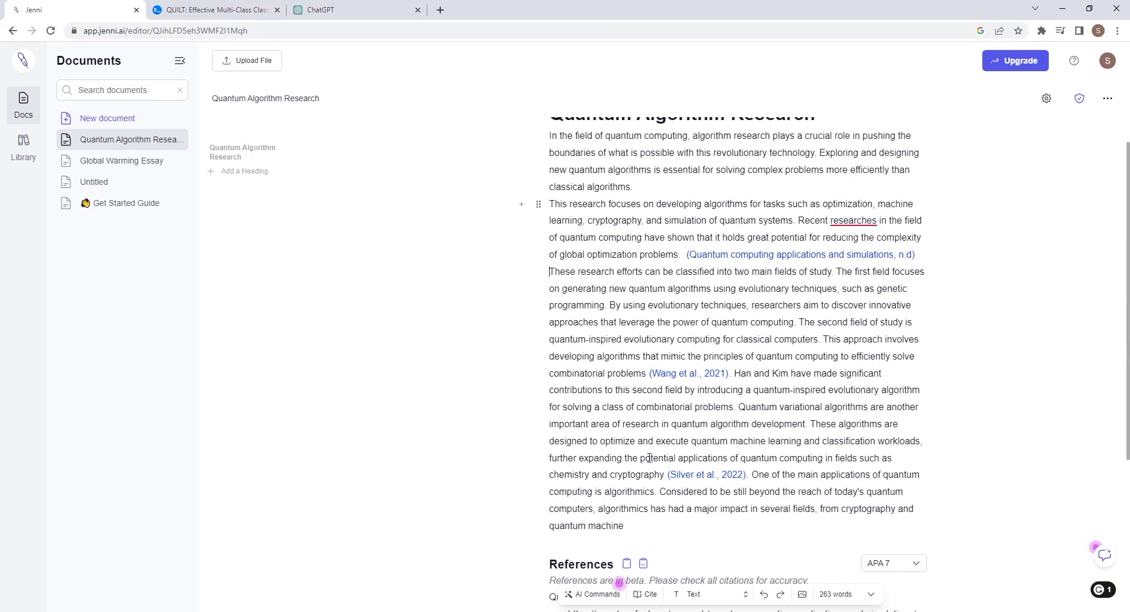
scroll(681, 334, down, 4)
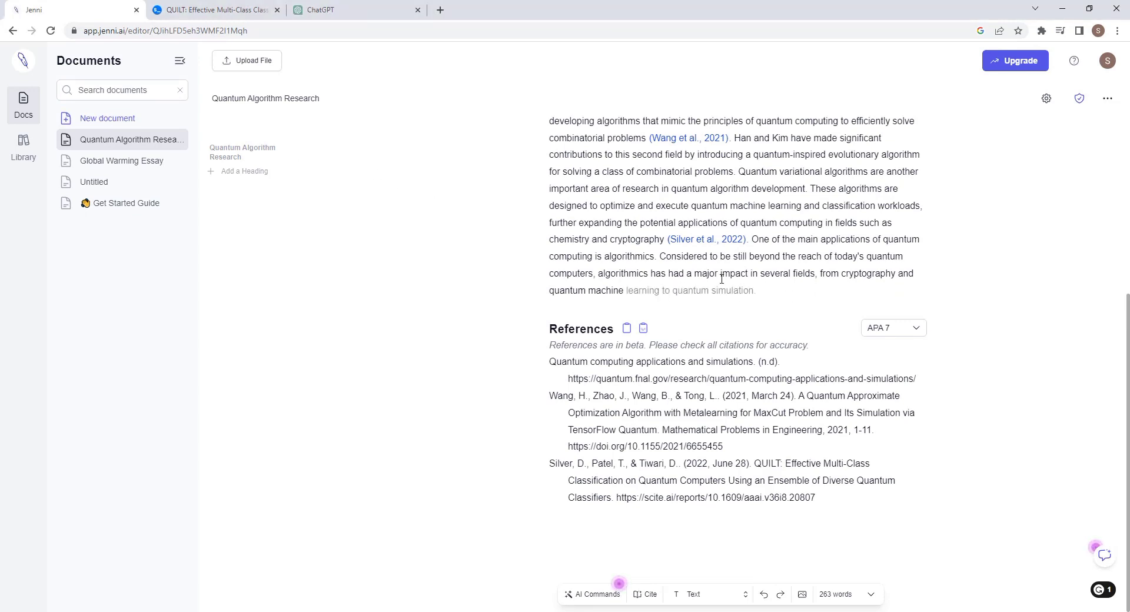
Accept four AI sentences on early quantum algorithms, computing time and growing research interest.
click(626, 313)
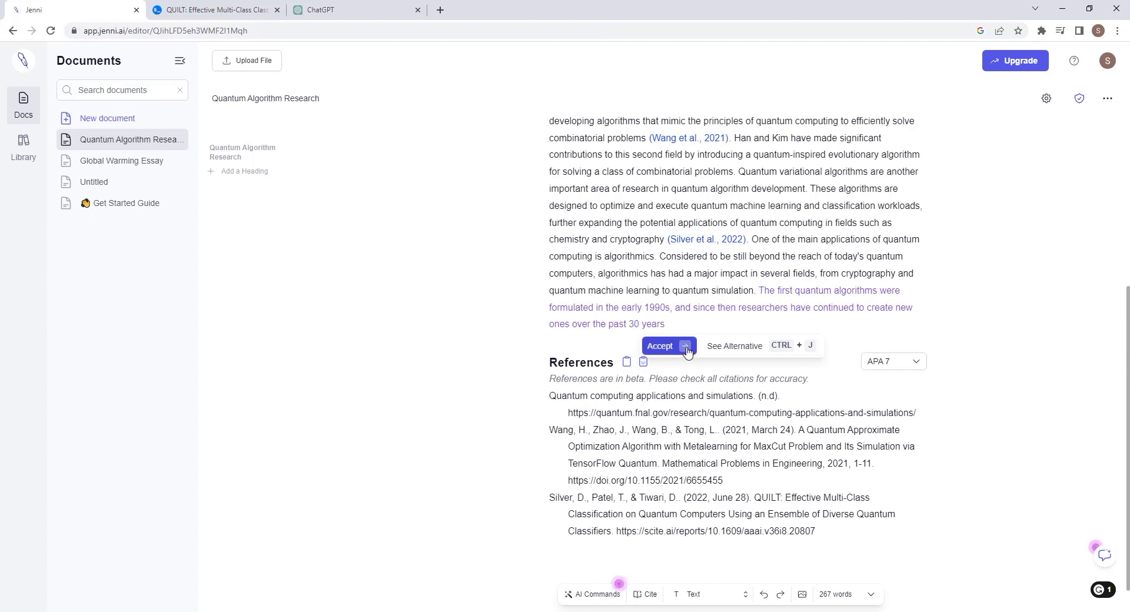
click(686, 347)
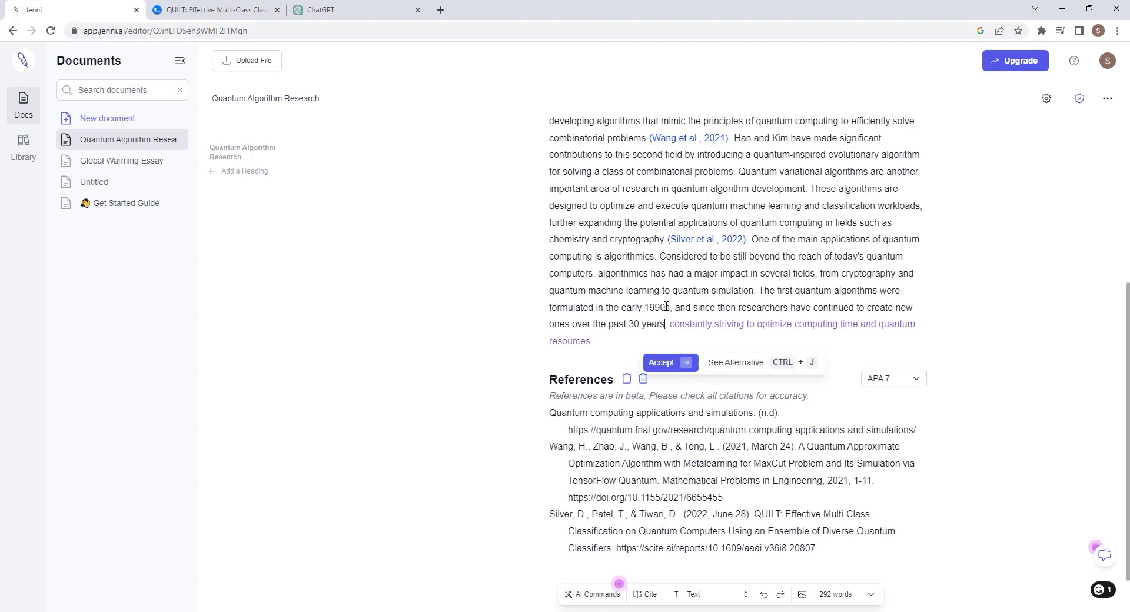
click(684, 364)
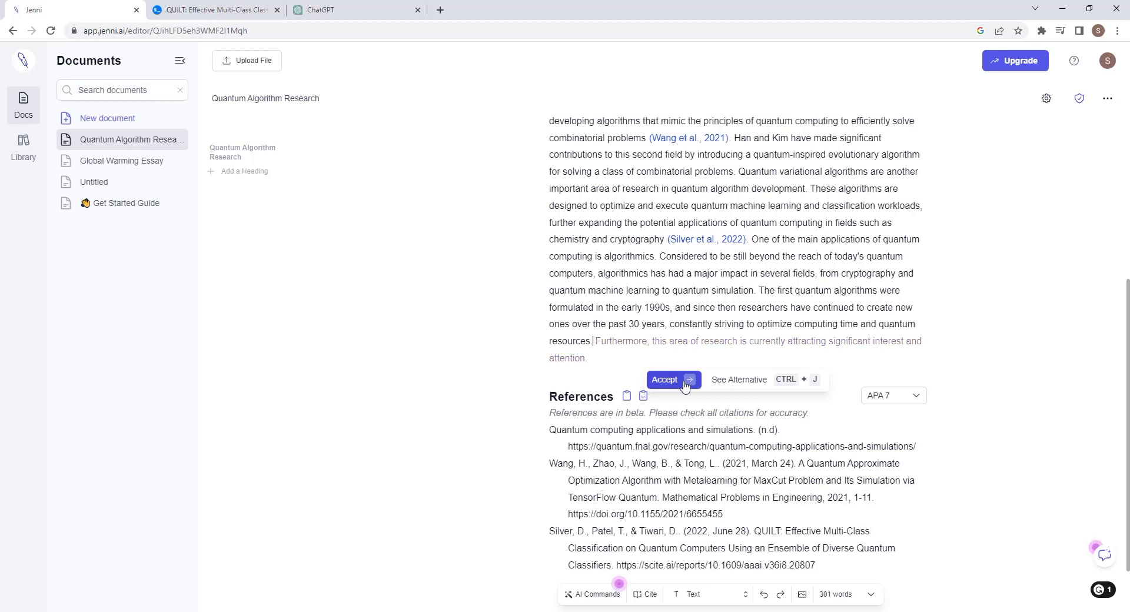
click(687, 384)
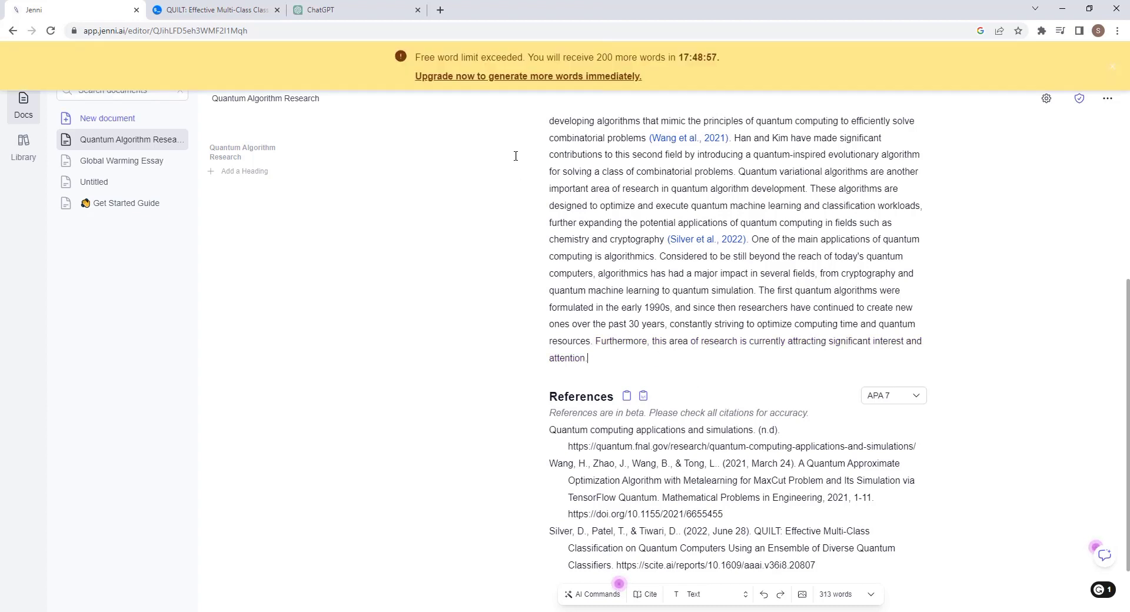
Select the free word-limit warning text and begin typing in the new document's prompt box.
drag(416, 58, 732, 68)
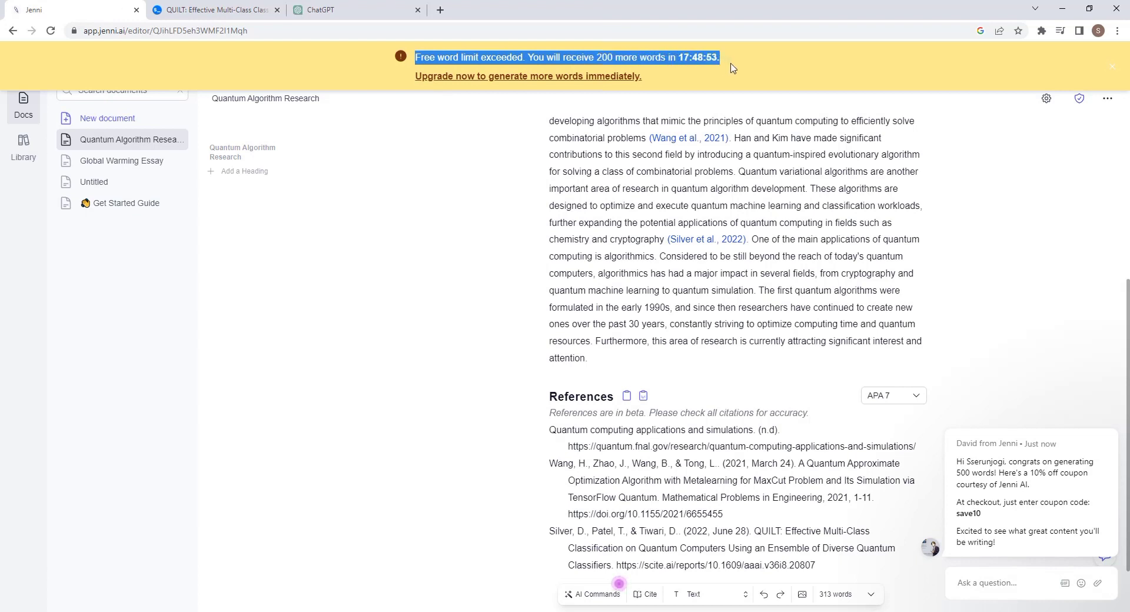
drag(628, 77, 675, 57)
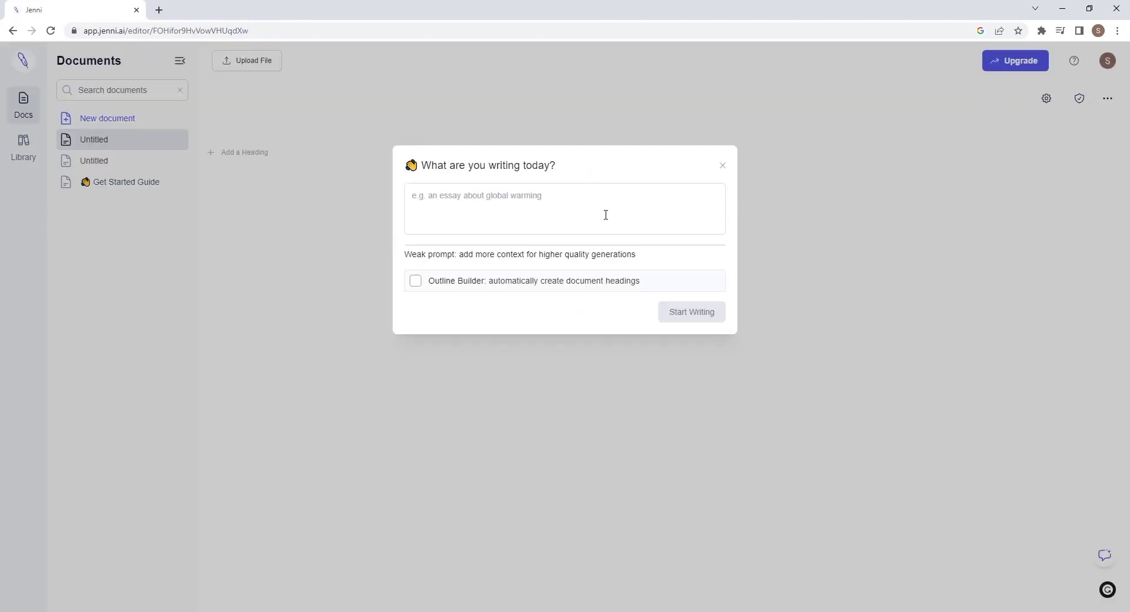
text(an)
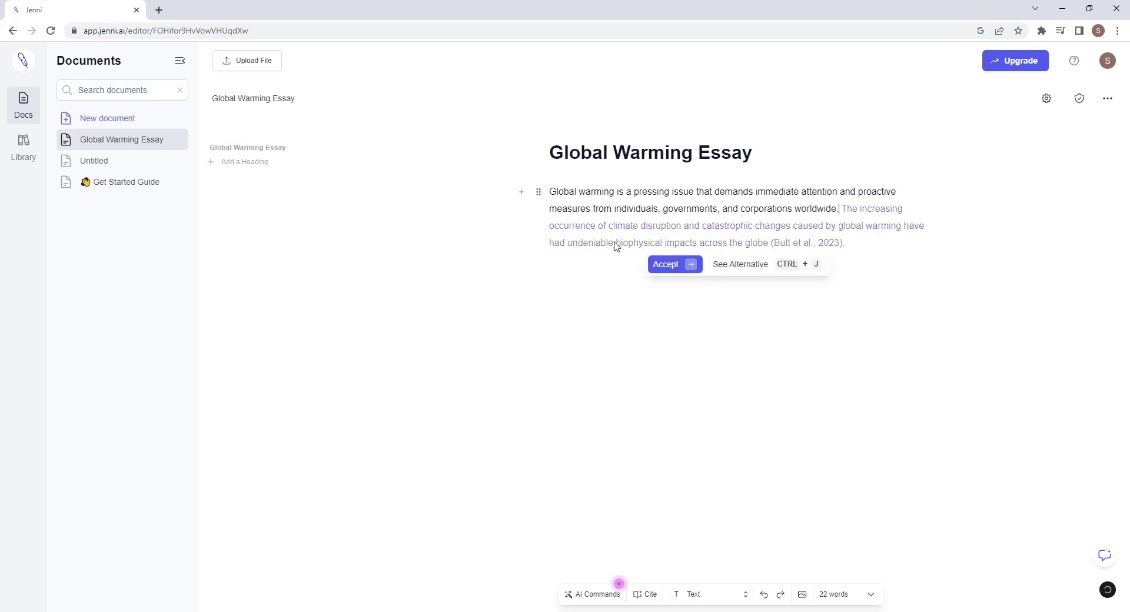
Accept the suggested climate disruption sentence, adding the Butt et al., 2023 citation and reference.
click(684, 269)
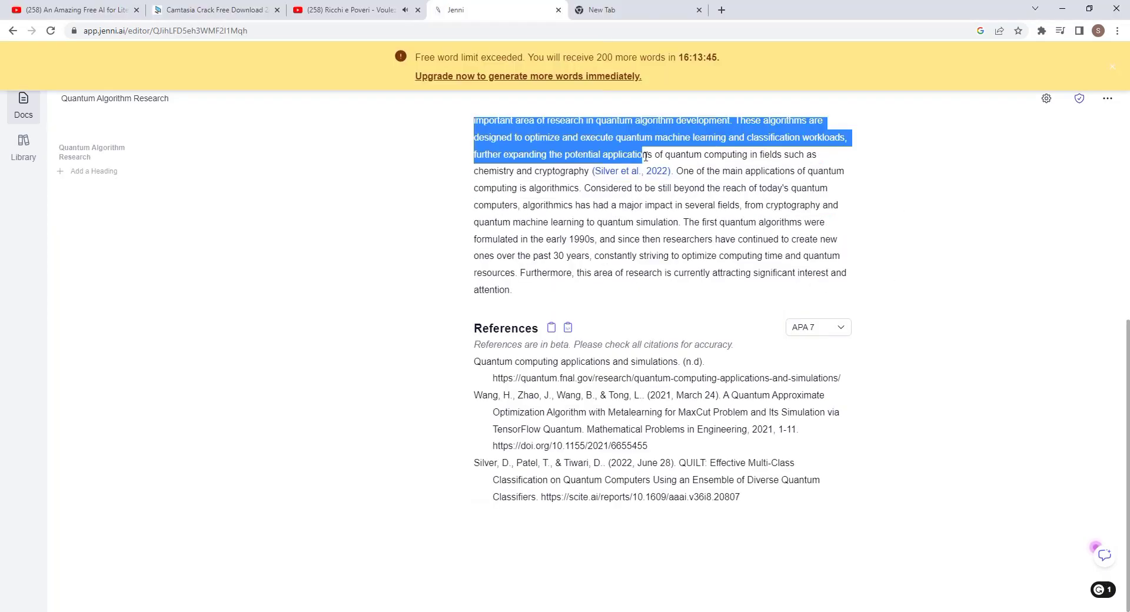
Paste the quantum computing paragraph, through (Silver et al., 2022), into ZeroGPT and run detection.
key(ctrl+shift+Right)
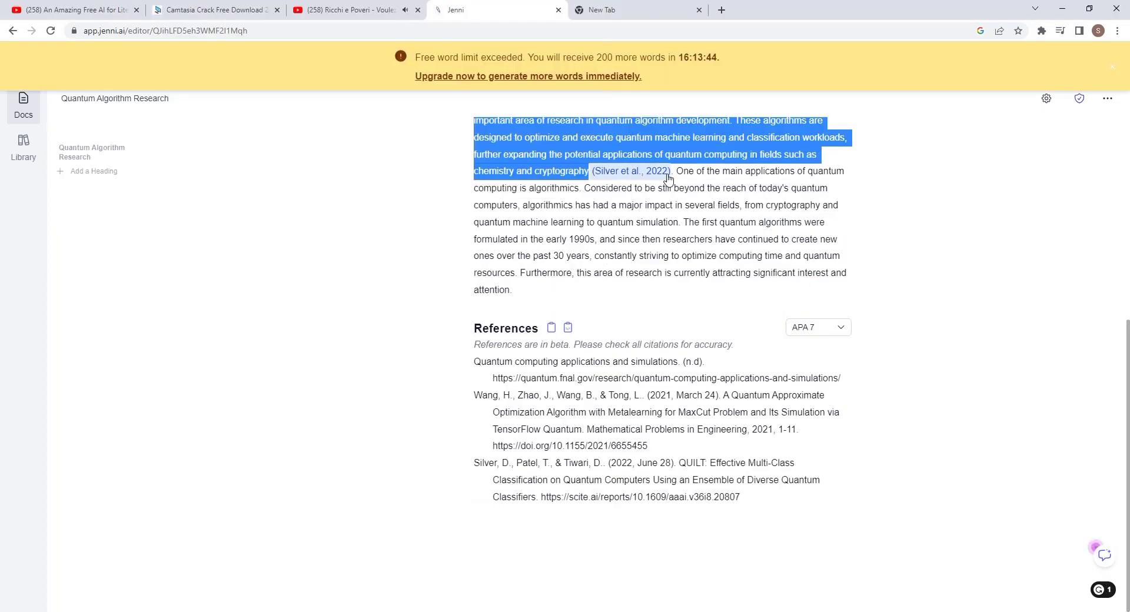
key(shift+Down)
key(shift+Right)
right_click(668, 123)
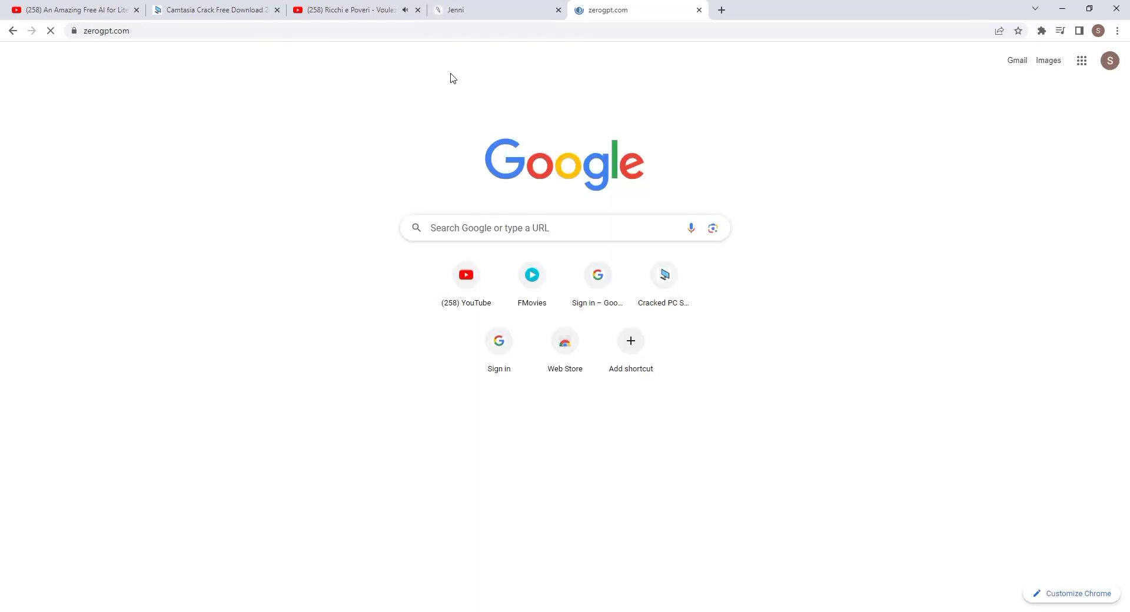
right_click(410, 365)
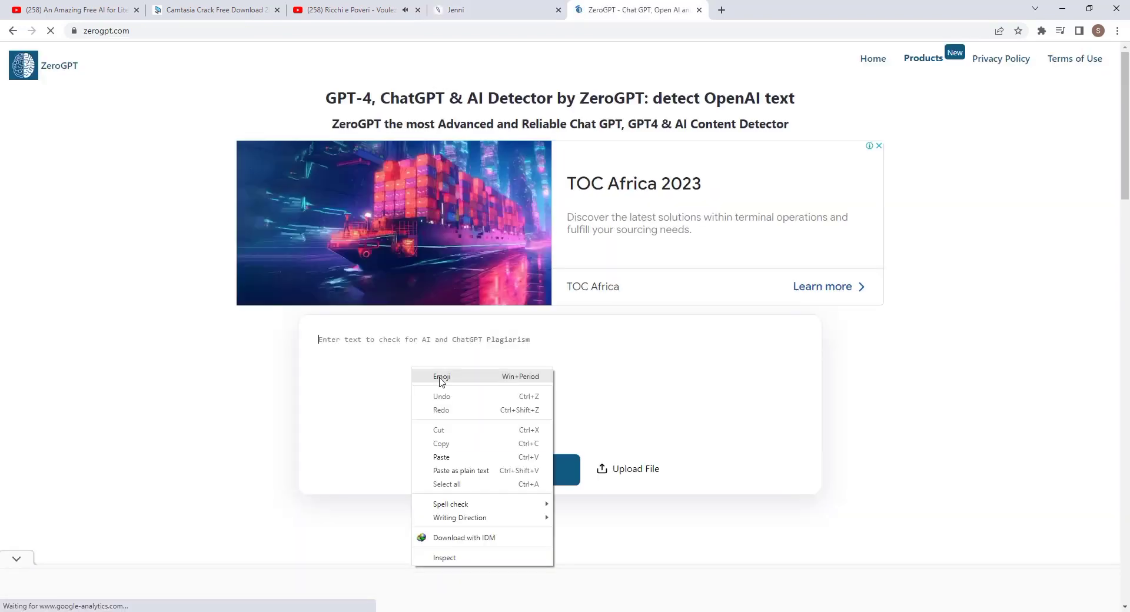
click(476, 458)
scroll(504, 412, down, 1)
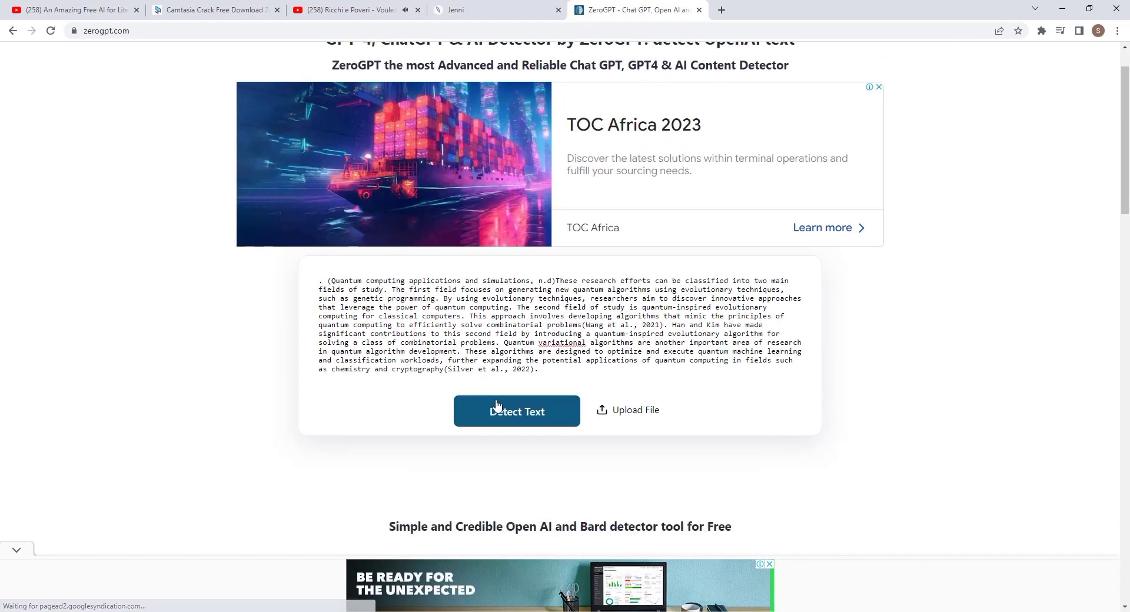
click(513, 418)
Scroll through ZeroGPT's result to read the 0% AI verdict and character/word counts.
scroll(651, 329, down, 4)
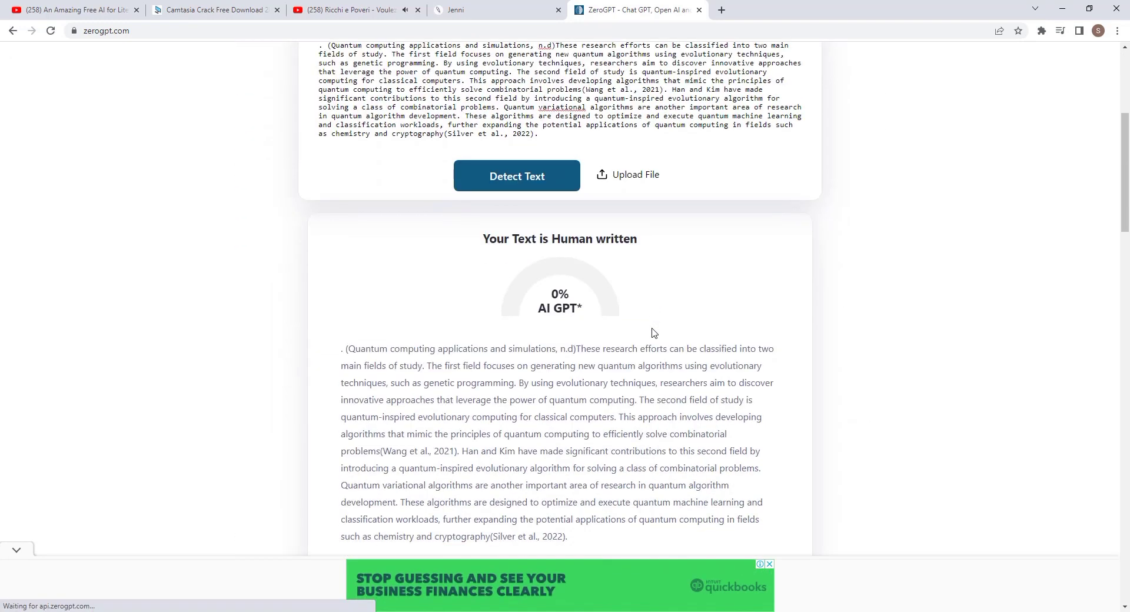
scroll(652, 333, down, 3)
scroll(611, 303, up, 2)
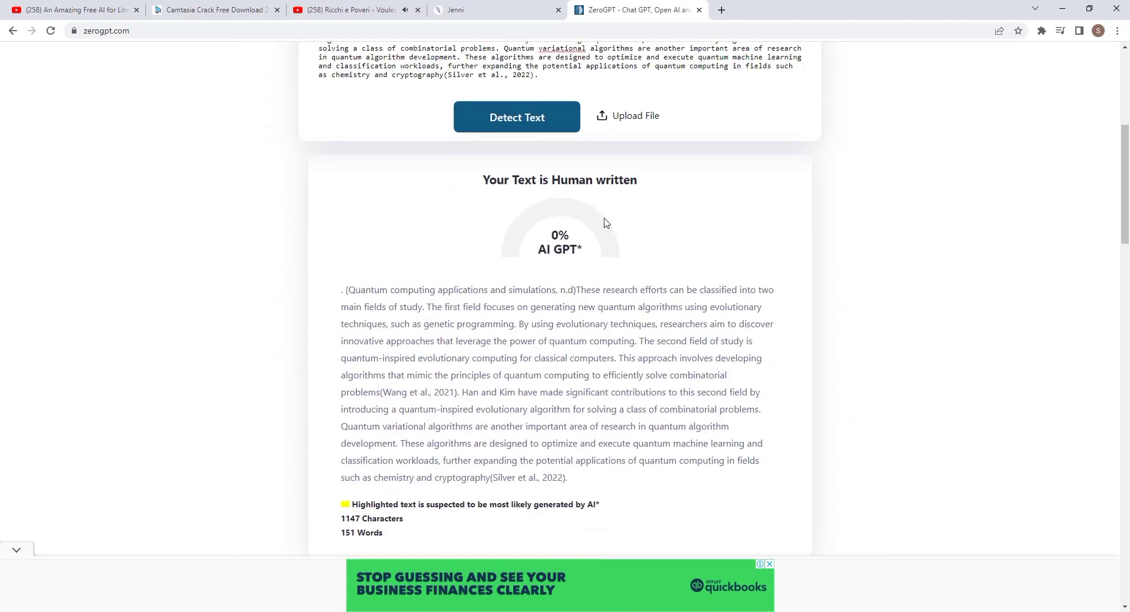
scroll(683, 432, up, 6)
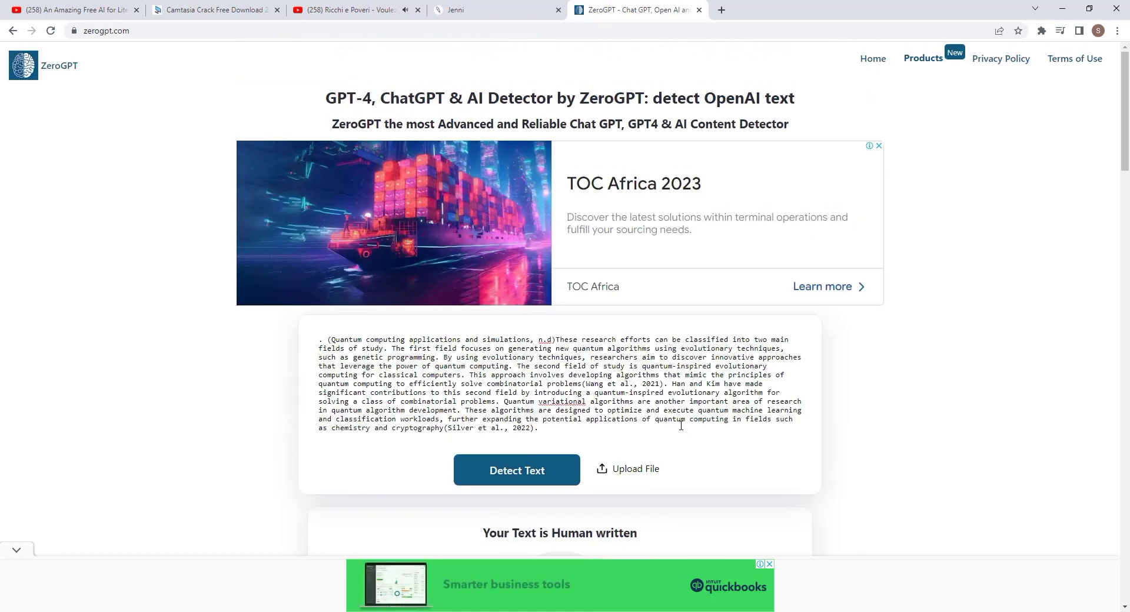
scroll(681, 419, down, 6)
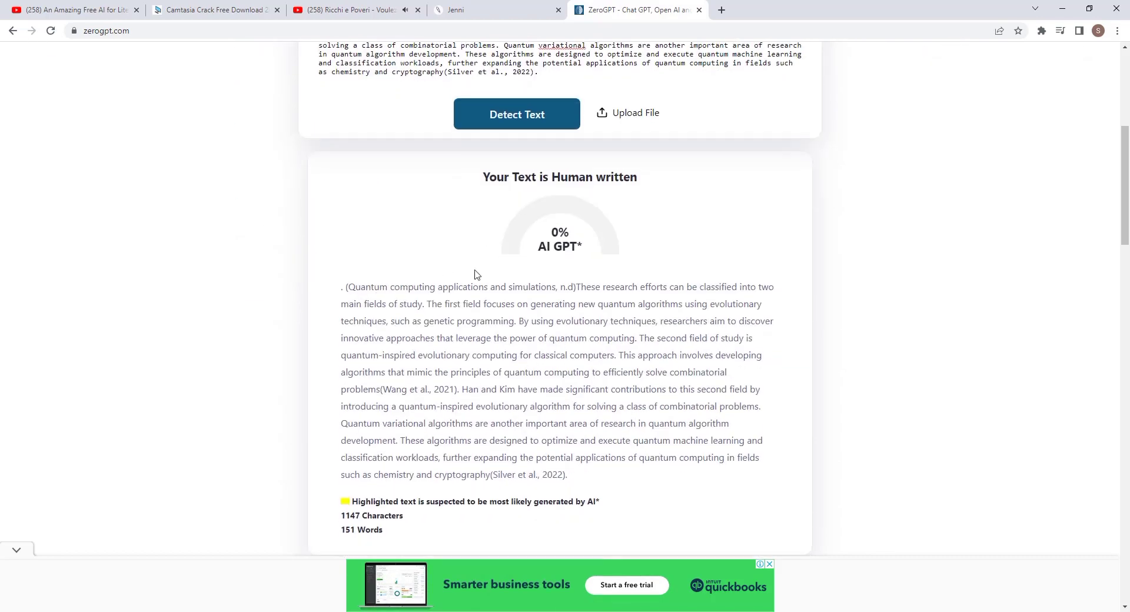
scroll(380, 363, down, 3)
drag(600, 328, 329, 341)
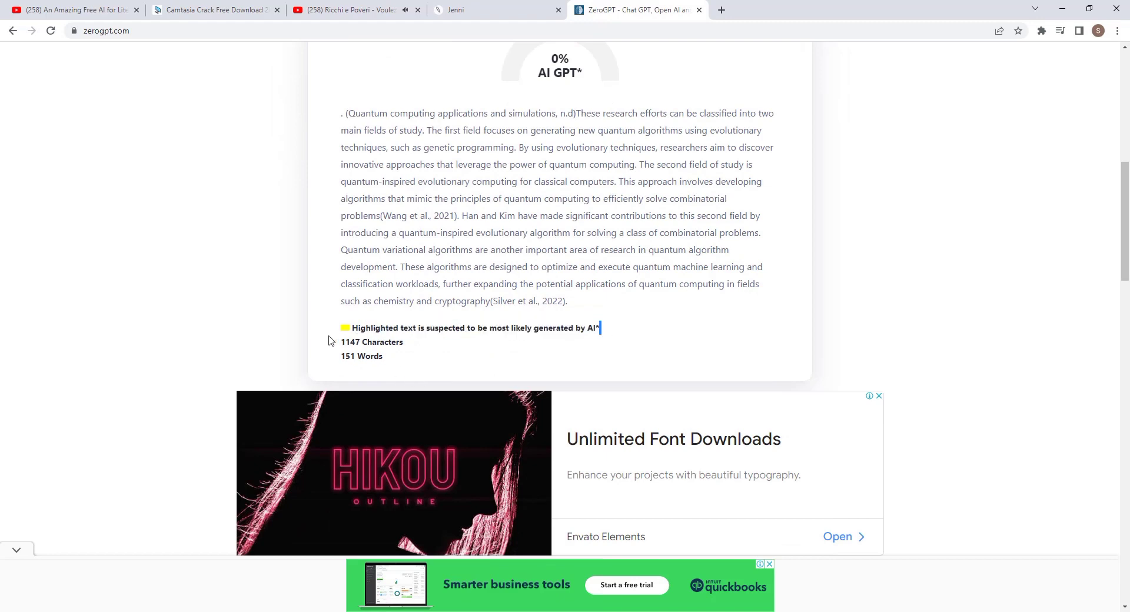
scroll(626, 336, up, 9)
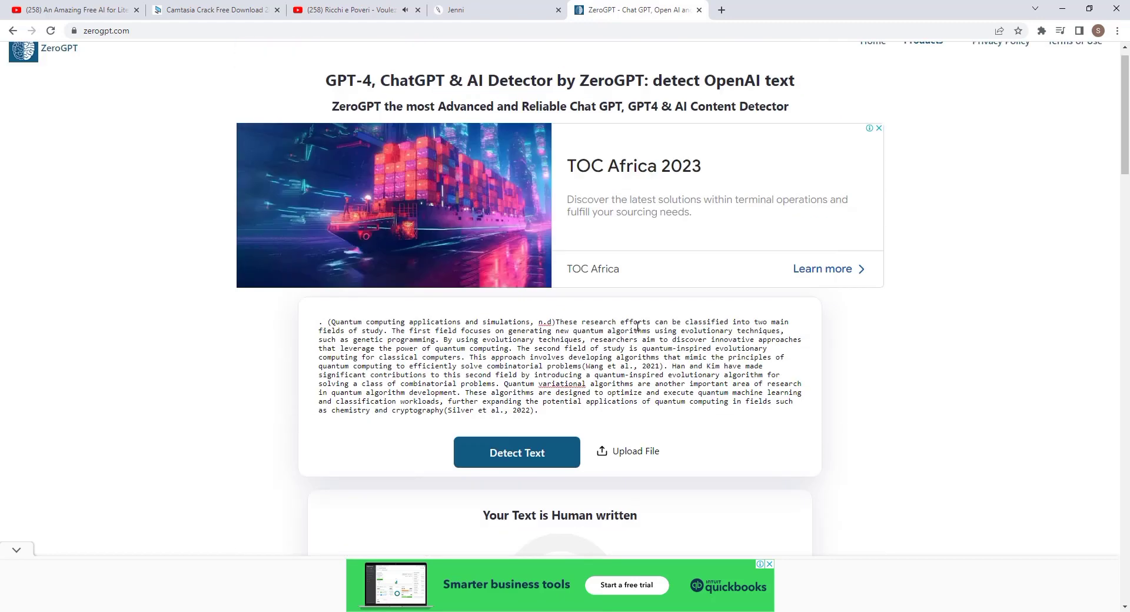
scroll(636, 334, down, 1)
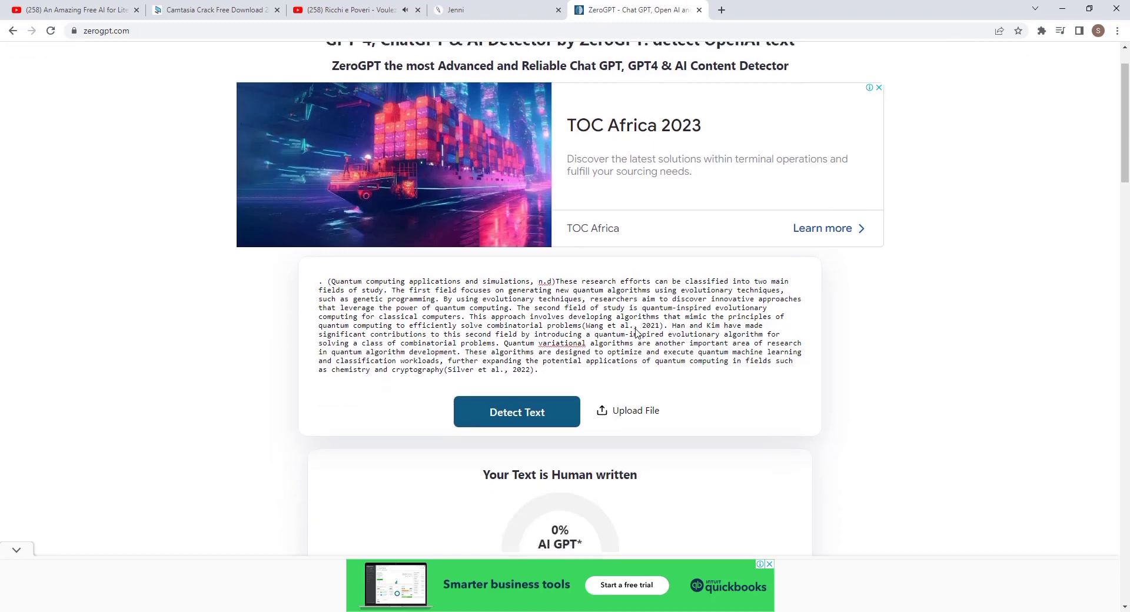
scroll(636, 333, down, 5)
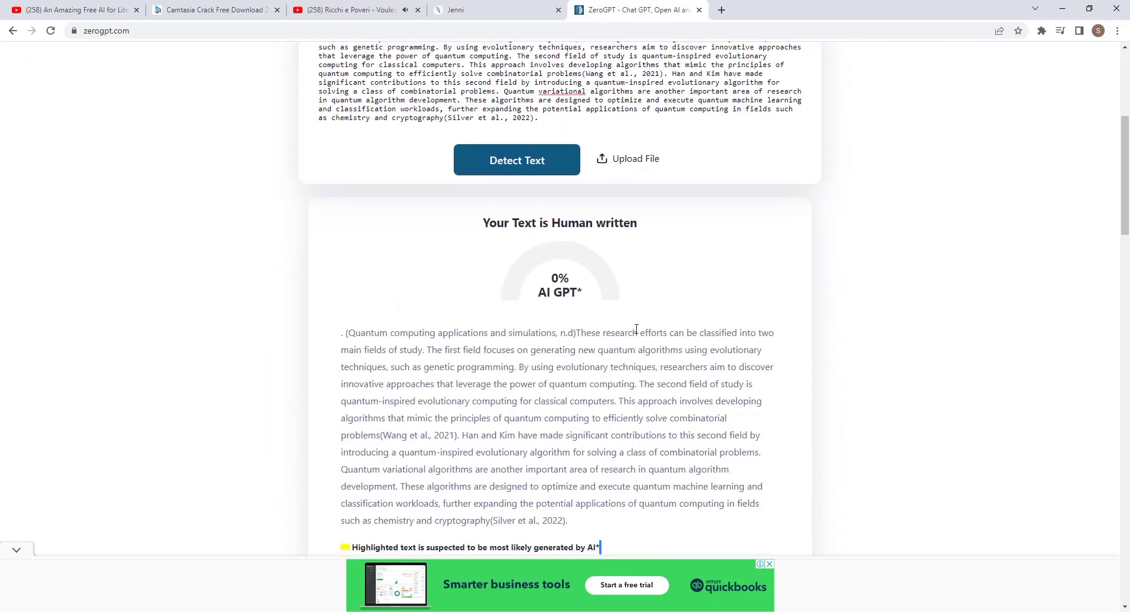
scroll(615, 309, down, 1)
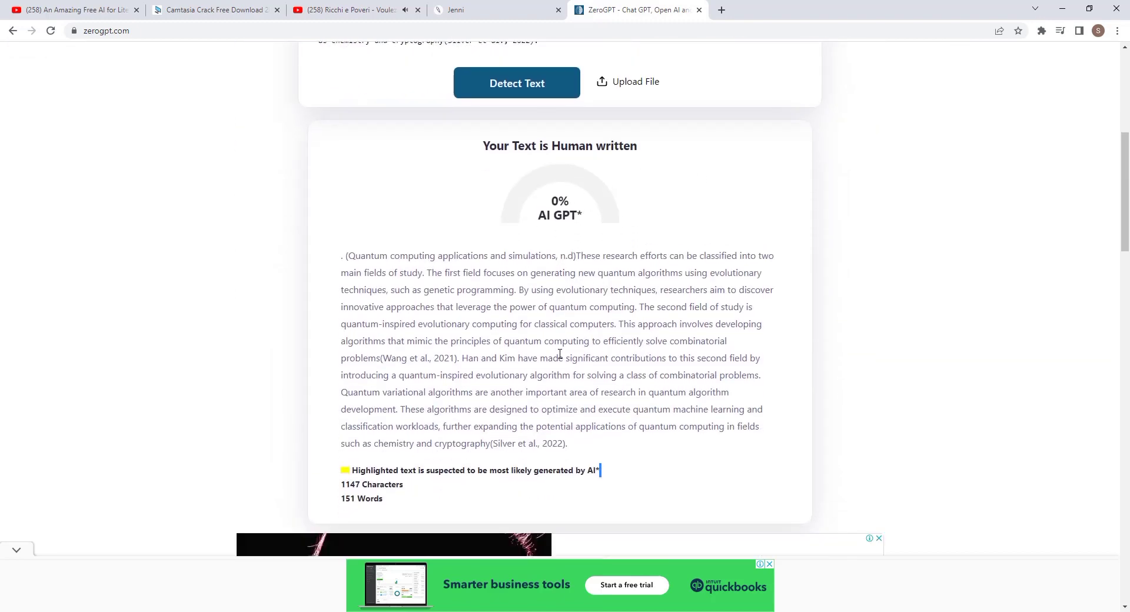
scroll(328, 333, up, 5)
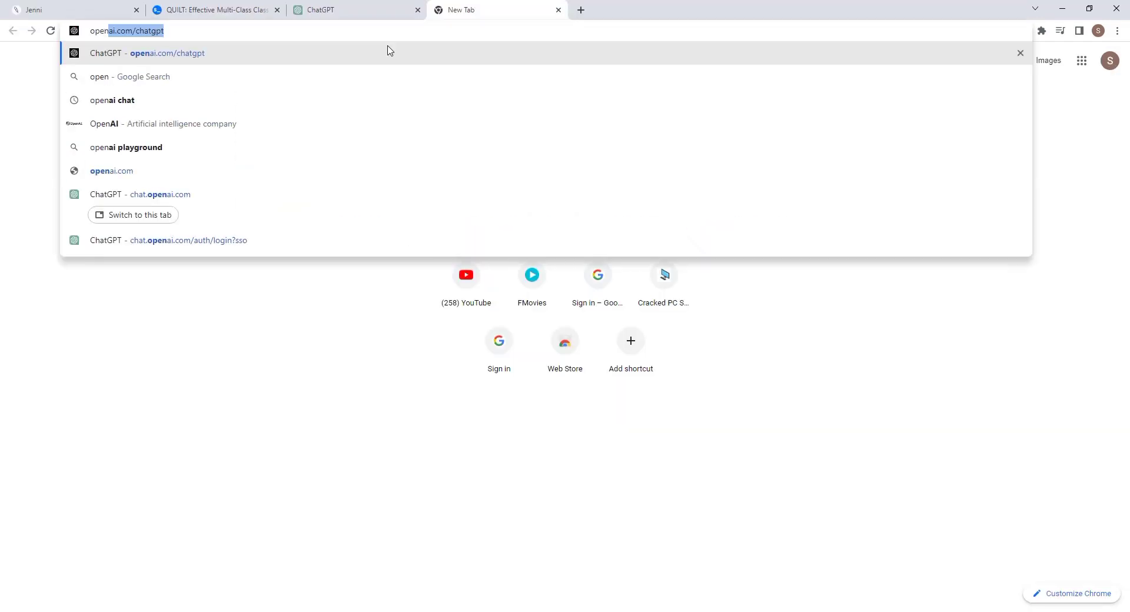
Search the web for openread and open the openread.academy site.
text(read.aca)
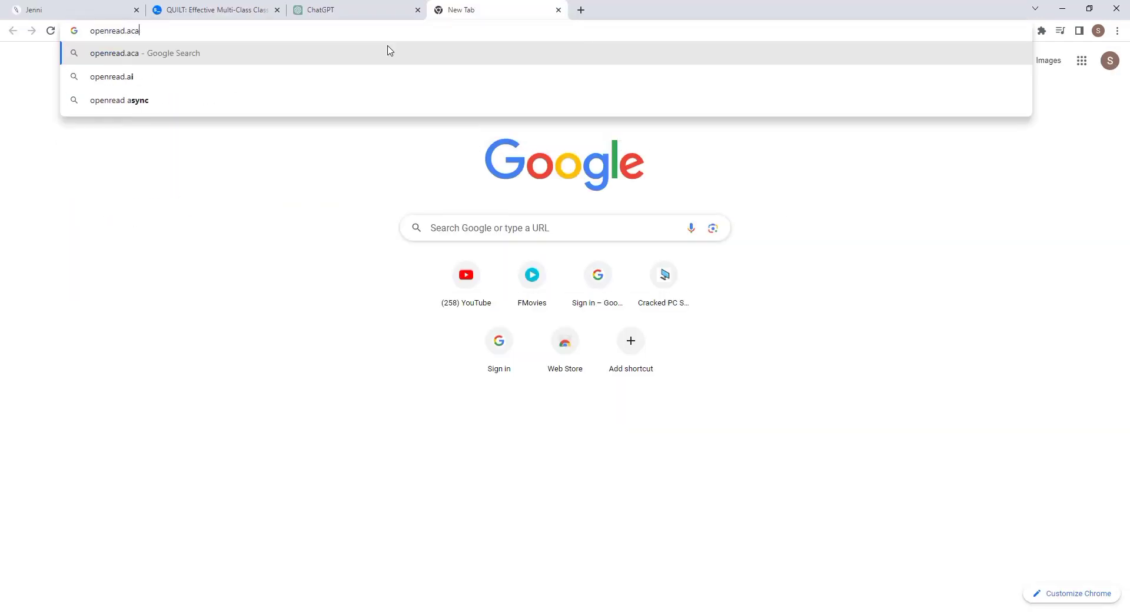
key(BackSpace)
key(BackSpace)
key(Return)
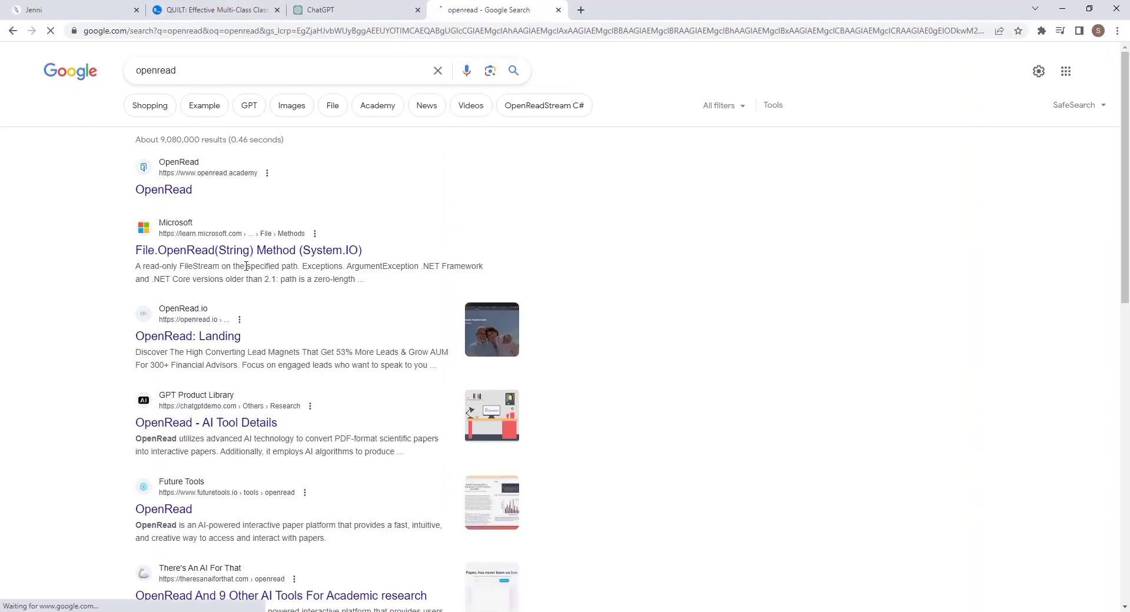
click(177, 190)
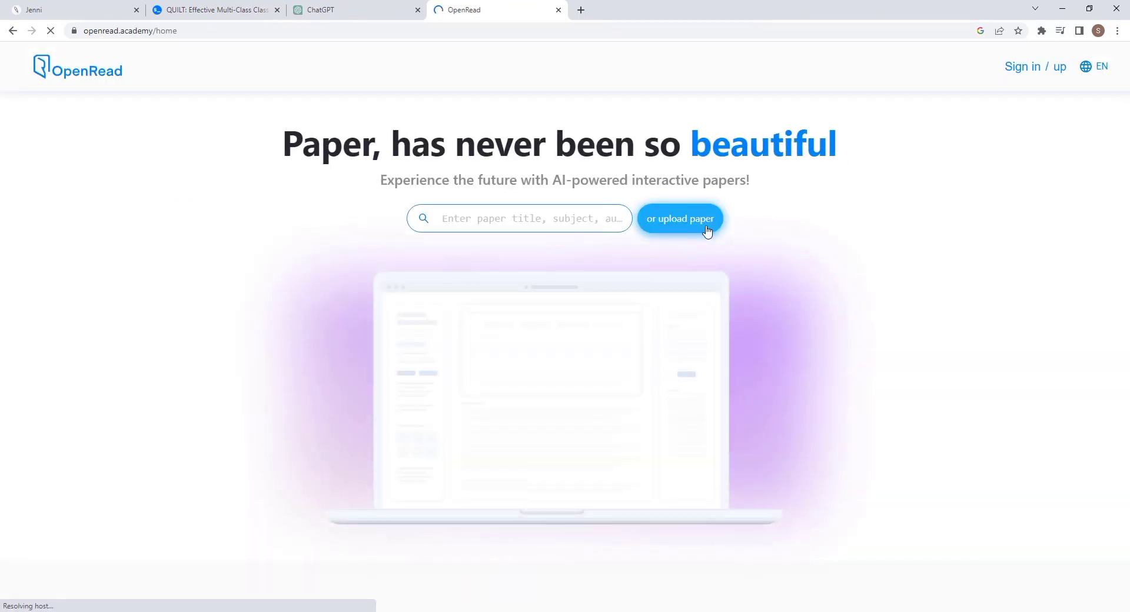
Open OpenRead's Create an account form, accept the terms, and enter the first and last name.
click(1030, 67)
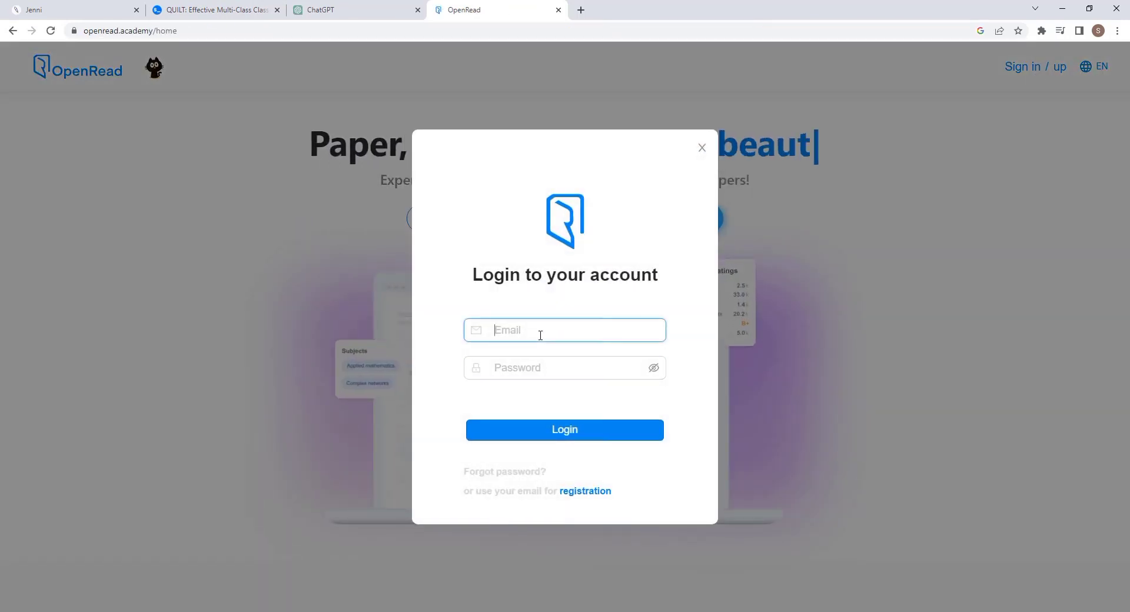
click(585, 491)
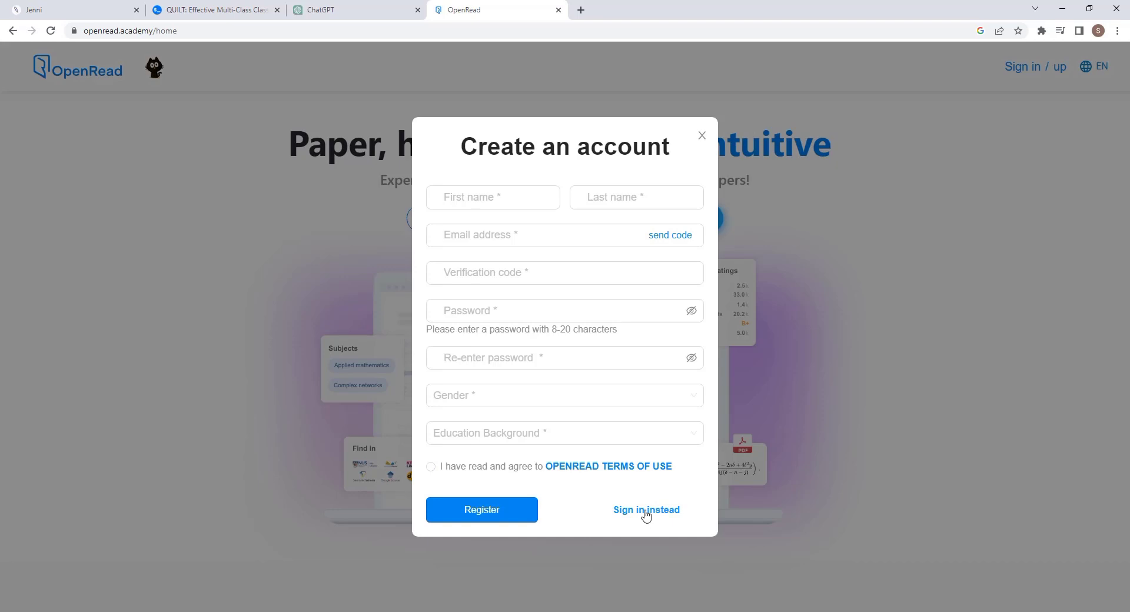
click(431, 467)
click(452, 190)
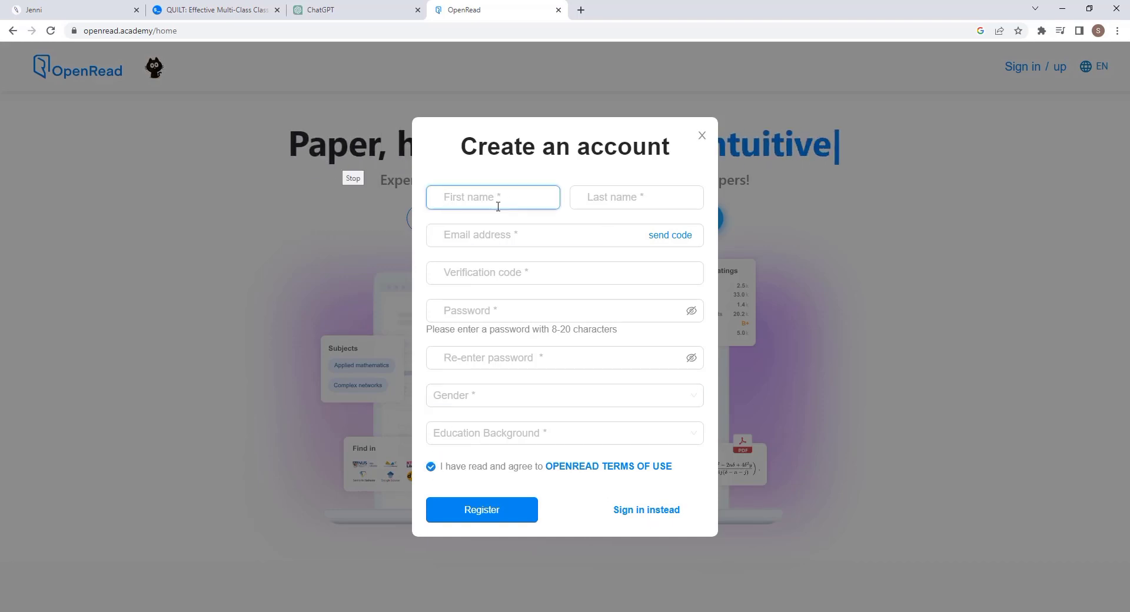
text(joel)
click(588, 194)
text(joe)
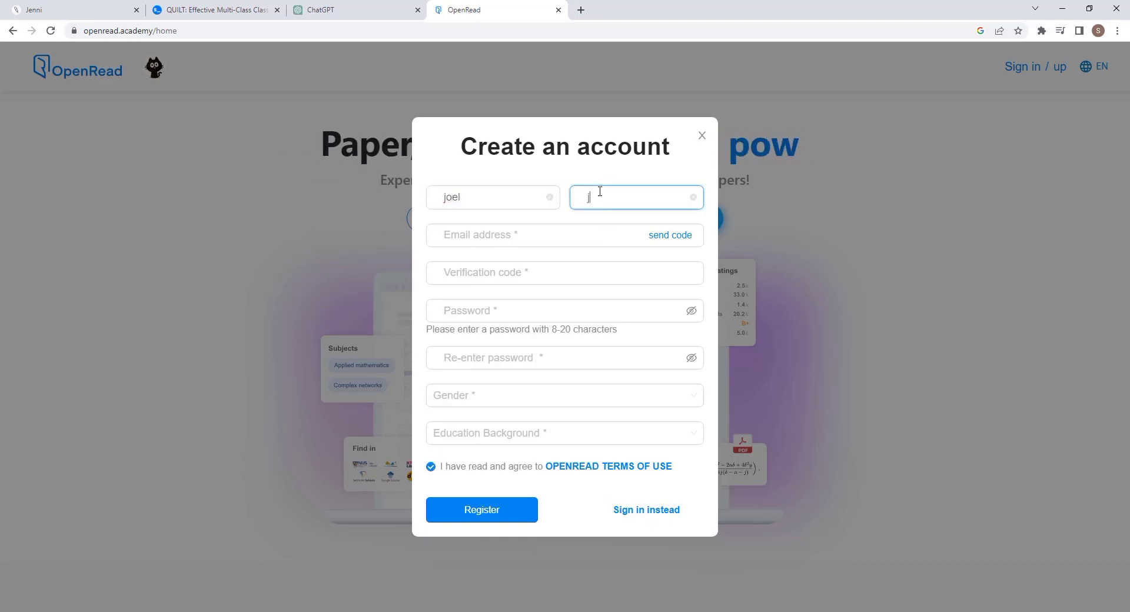
click(448, 235)
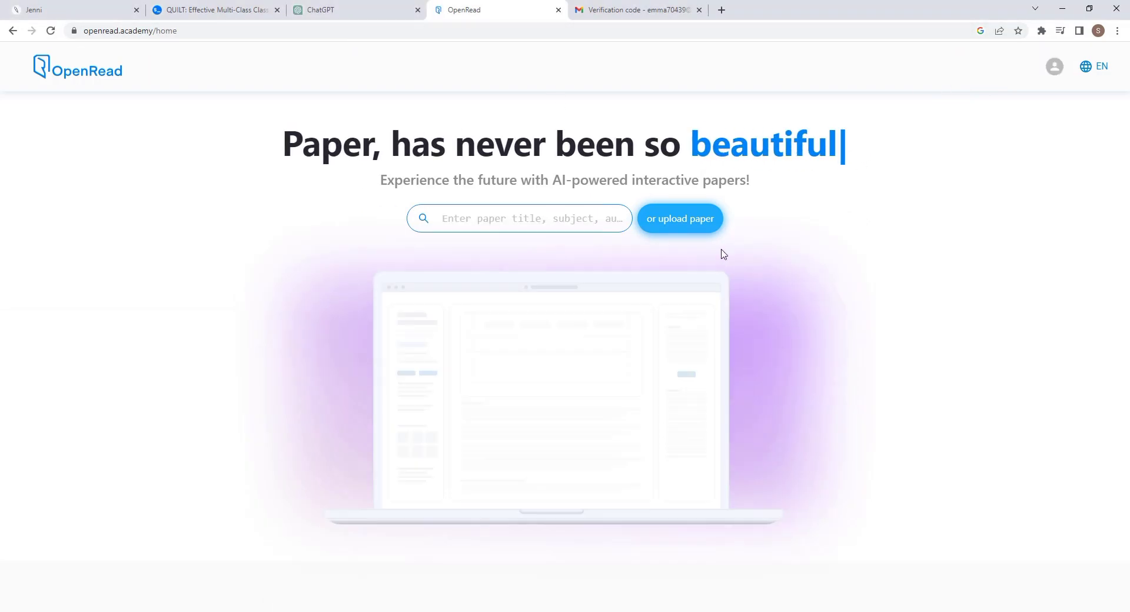
scroll(813, 288, down, 7)
scroll(797, 260, up, 2)
scroll(798, 260, down, 2)
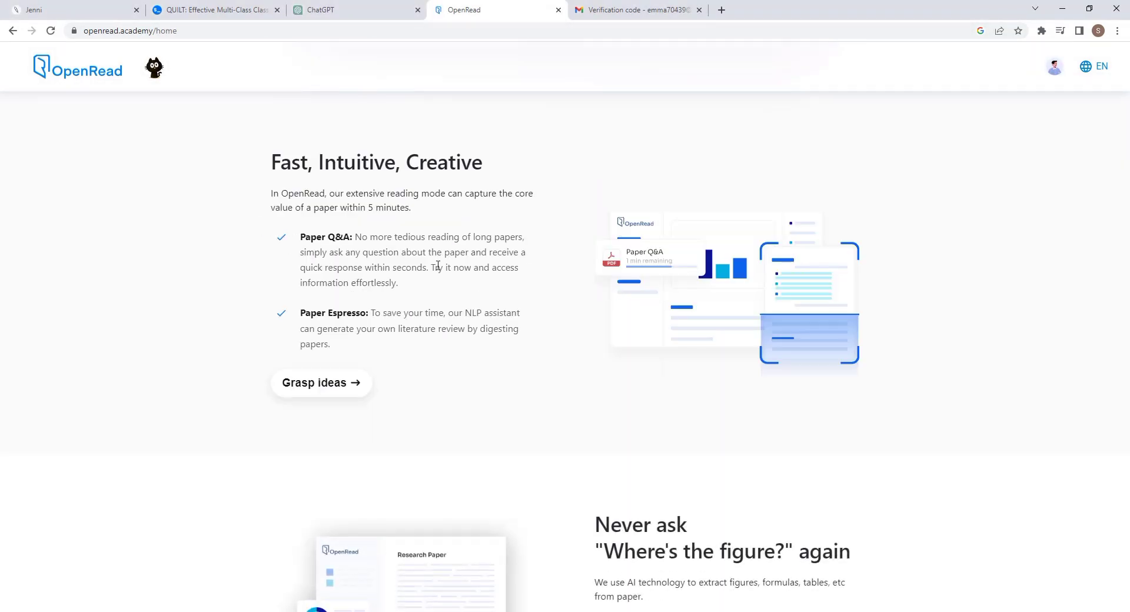
scroll(688, 285, up, 6)
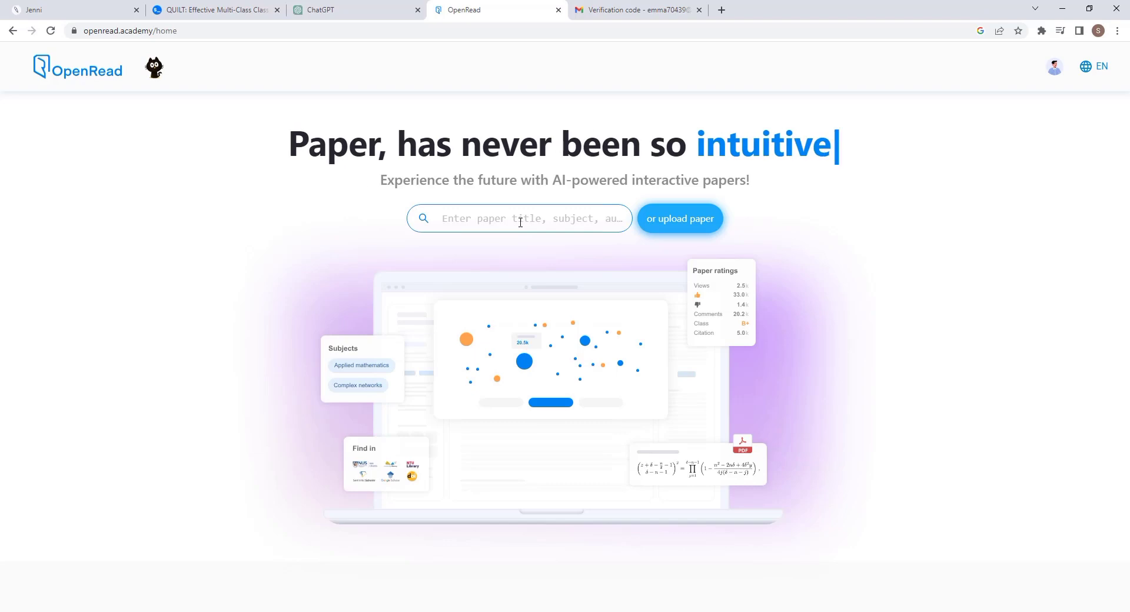
Copy the Quantum Algorithms topic text from ChatGPT and search OpenRead papers with it.
click(521, 224)
right_click(519, 222)
click(341, 8)
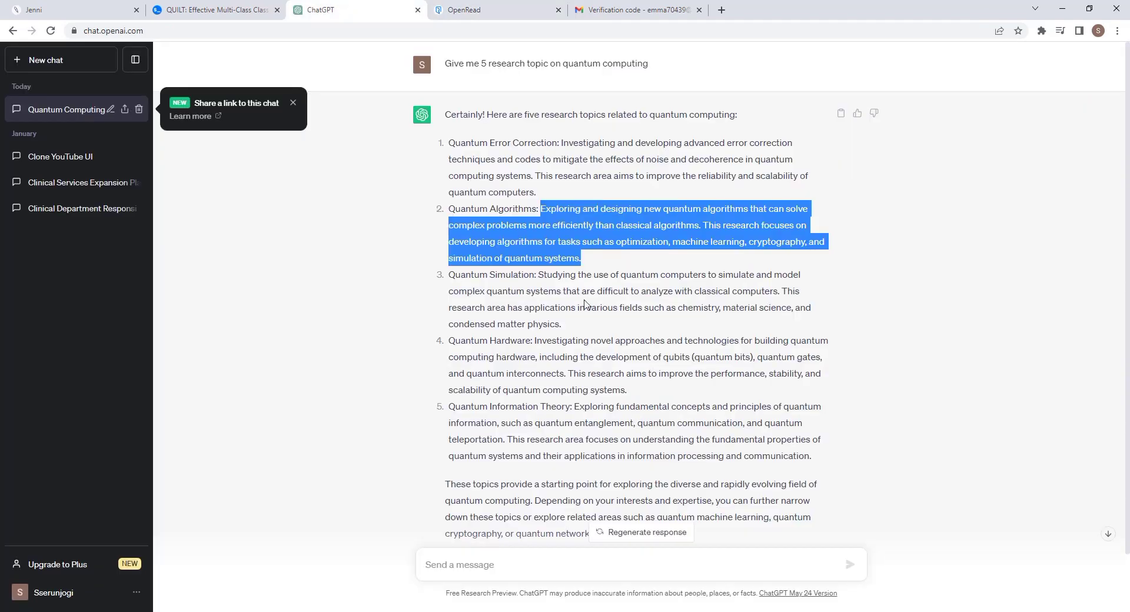
right_click(588, 230)
click(633, 239)
click(465, 10)
right_click(478, 213)
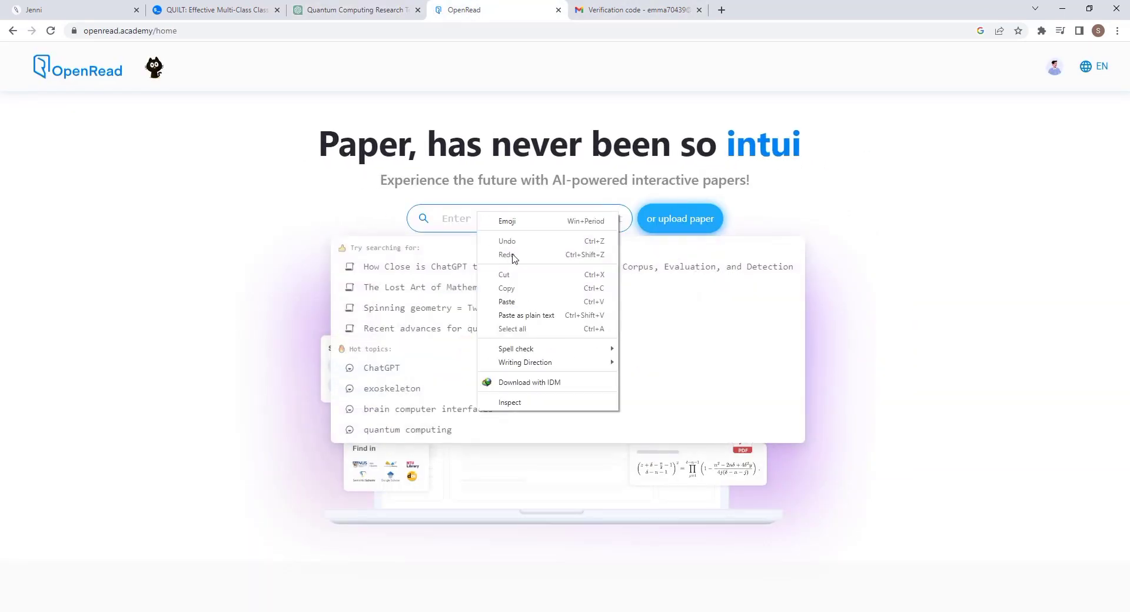
click(518, 297)
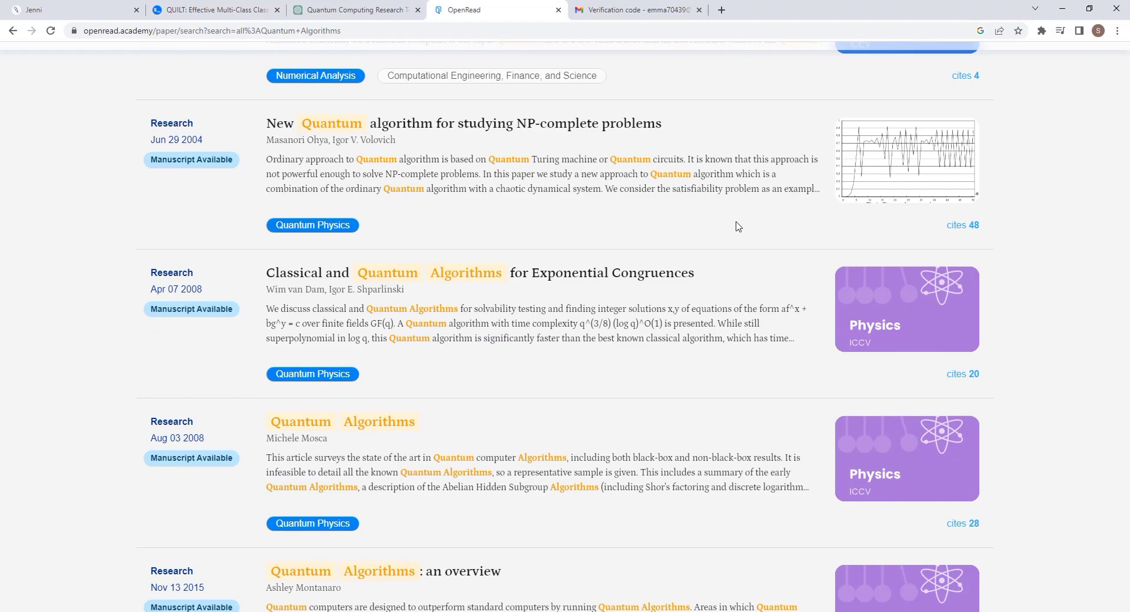
Open the 'Universal Quantum Algorithm' paper and show its Paper Espresso summary.
scroll(736, 224, down, 5)
scroll(757, 214, up, 20)
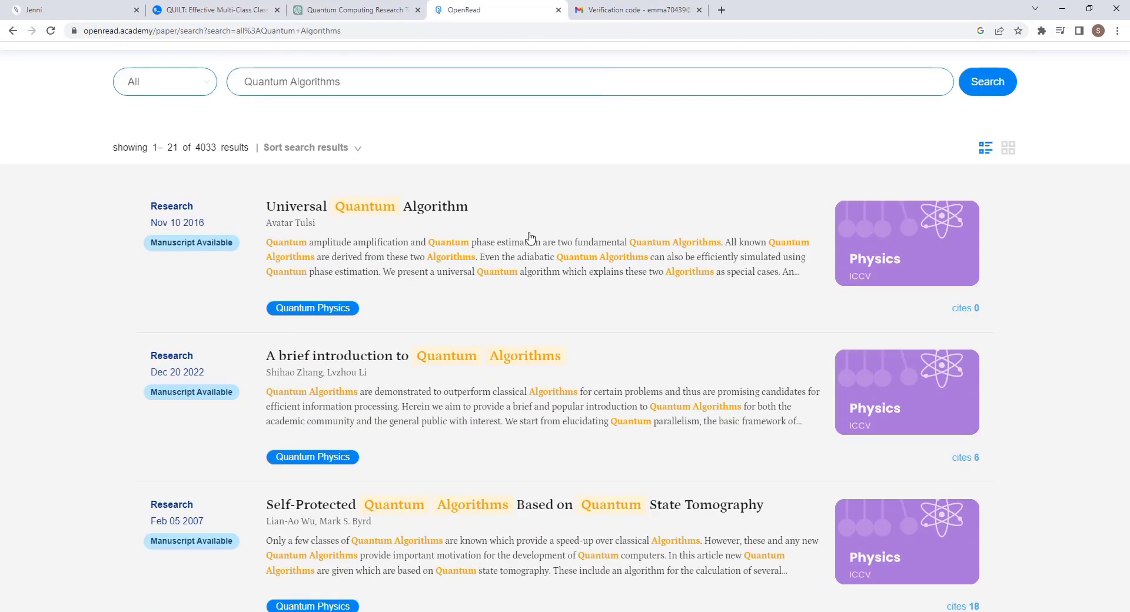
click(530, 238)
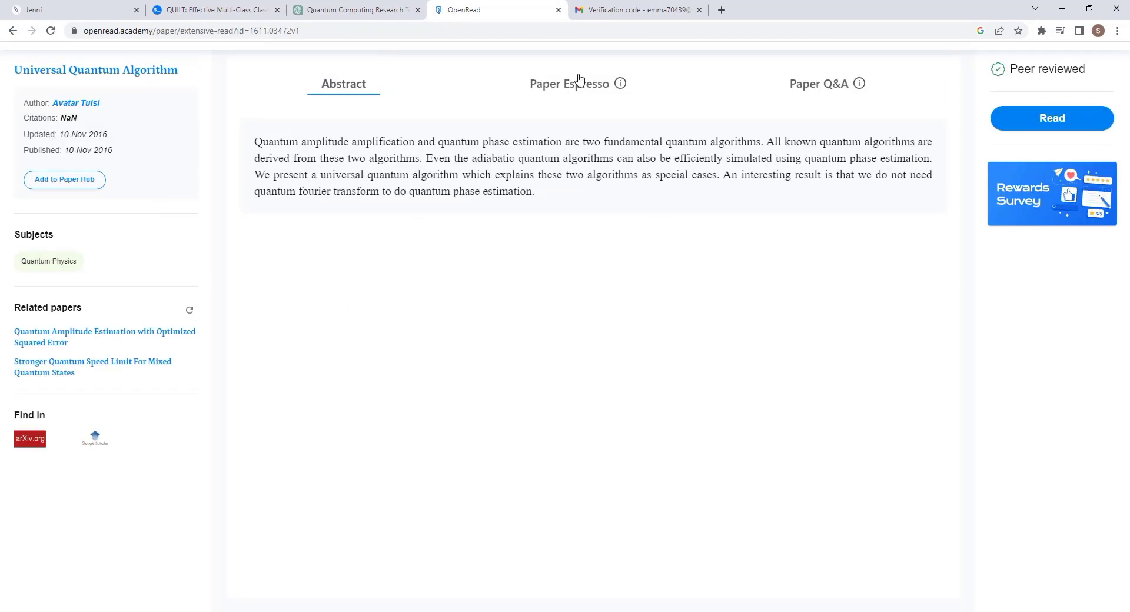
click(576, 85)
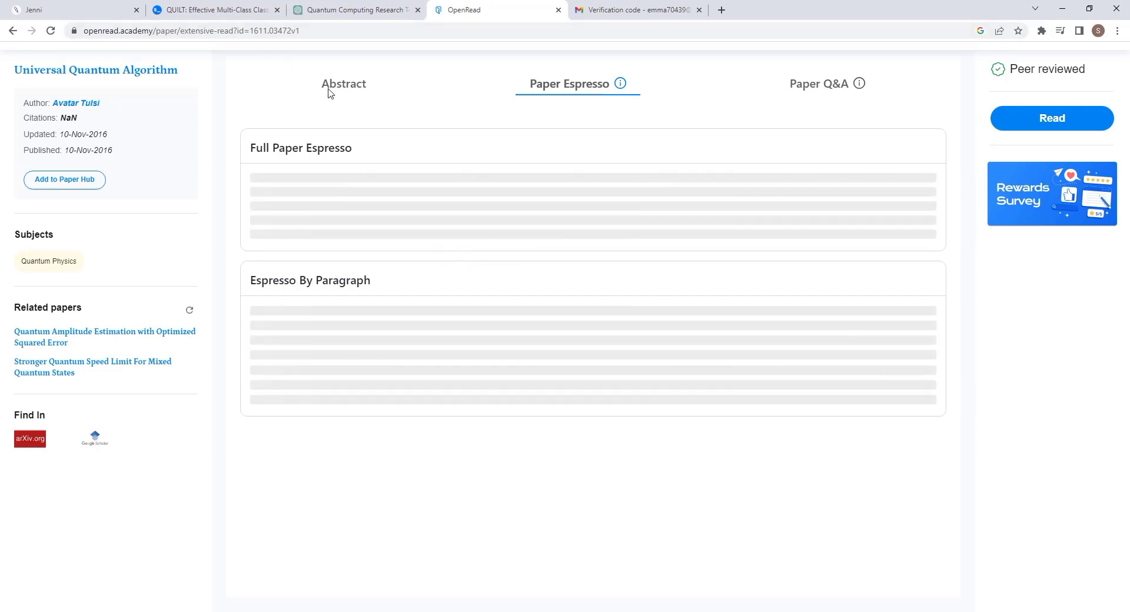
In Paper Q&A, ask the paper for its highlights and for the method its author adopts.
click(844, 92)
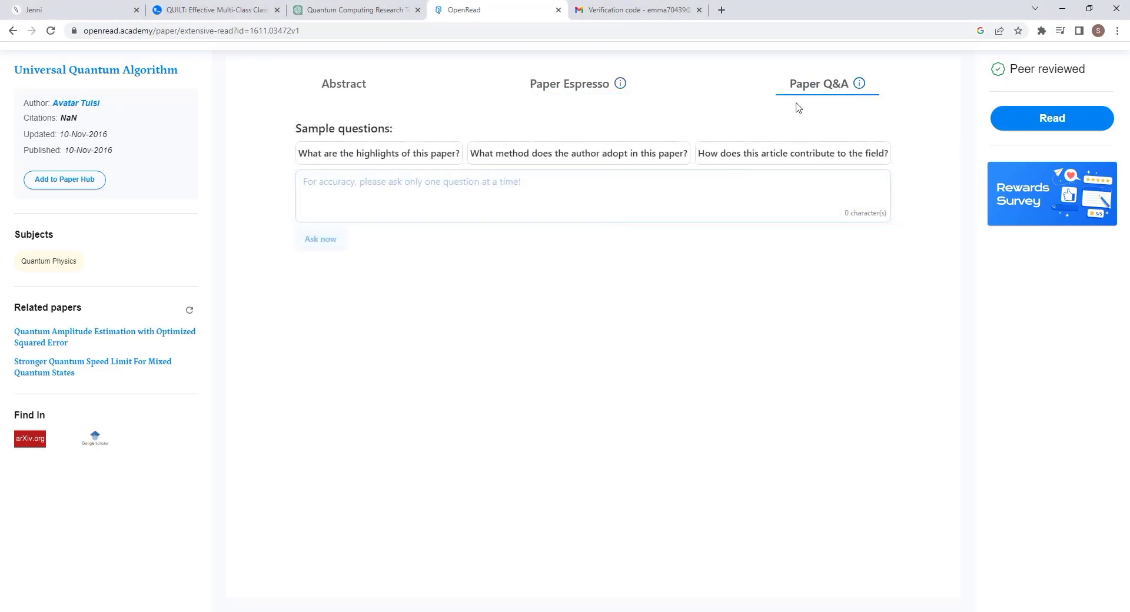
click(387, 157)
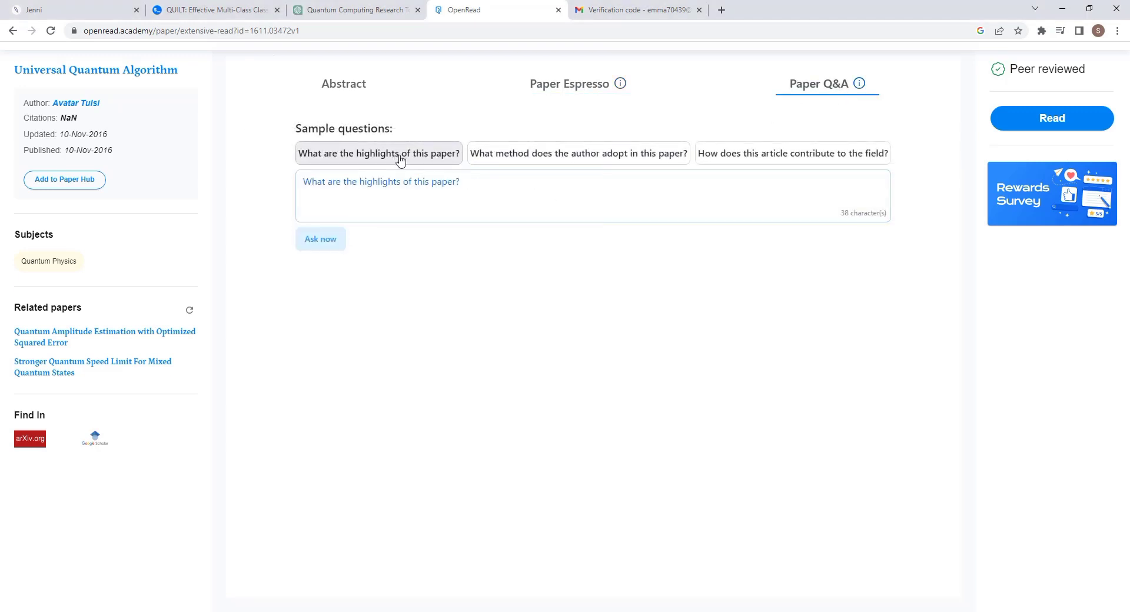
click(328, 240)
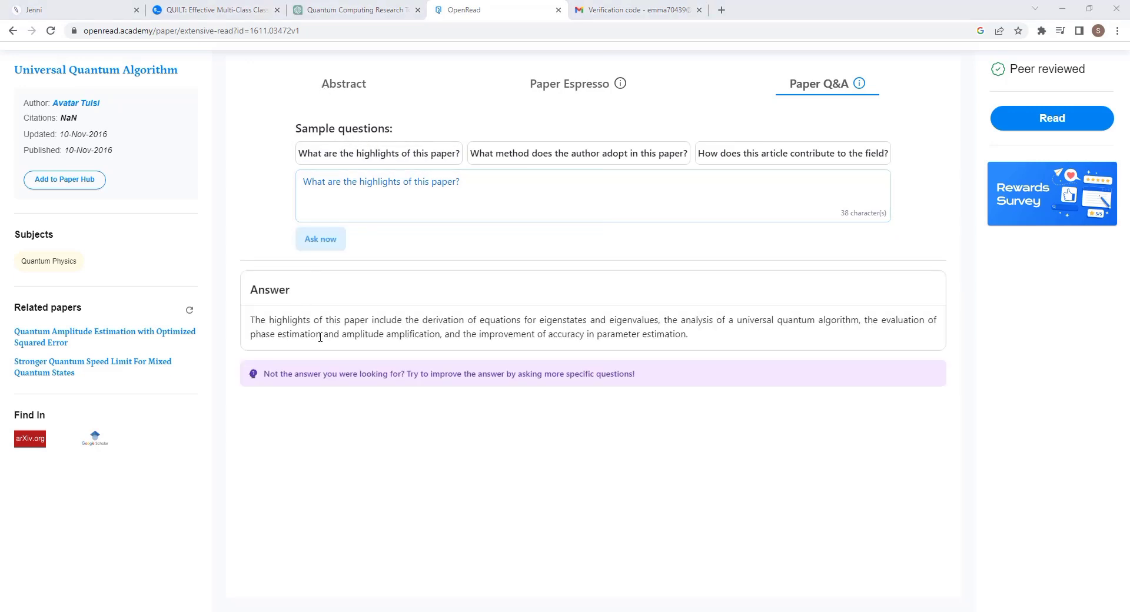
drag(245, 328, 736, 328)
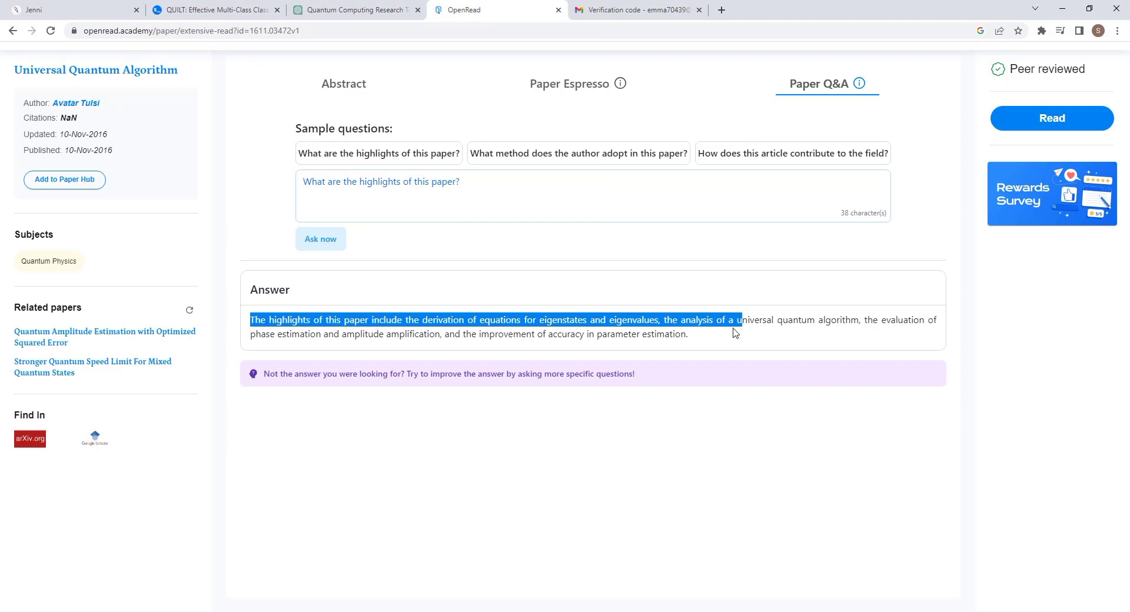
click(724, 342)
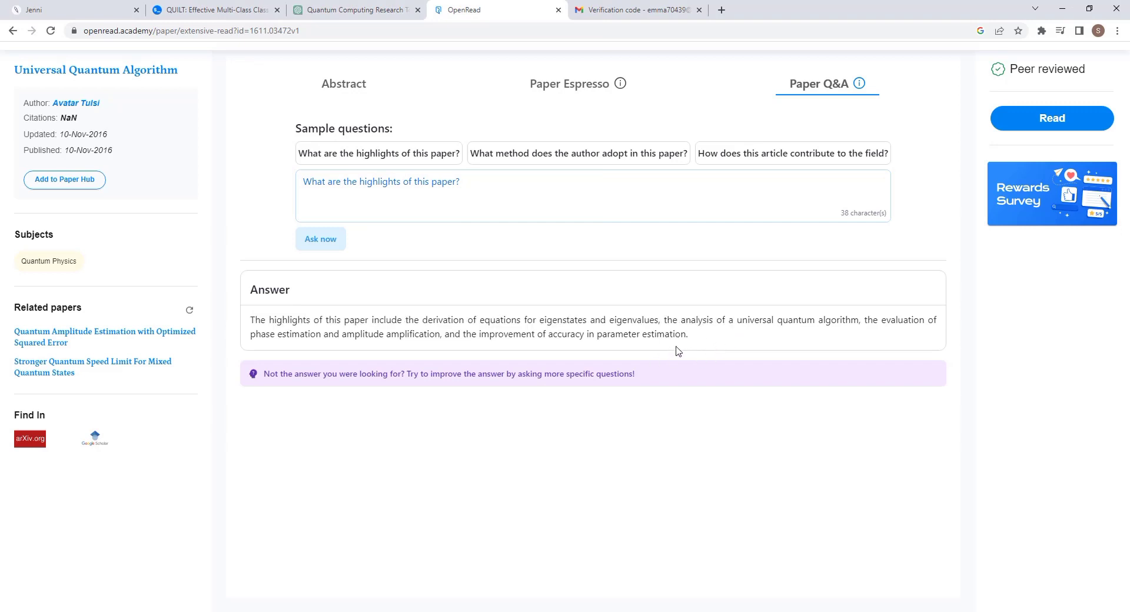
click(580, 153)
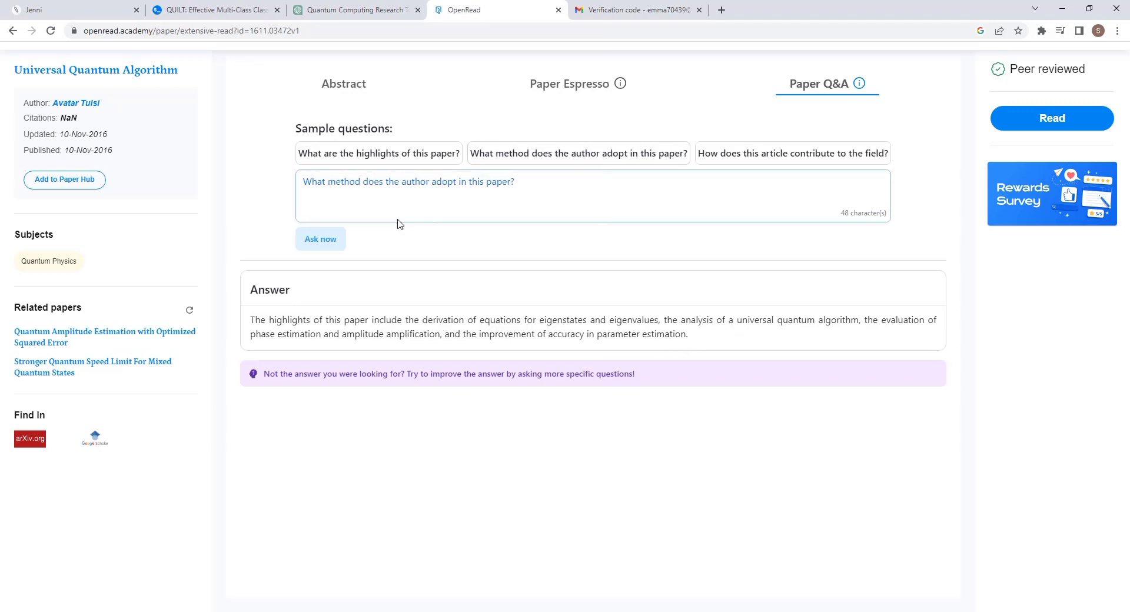
click(320, 246)
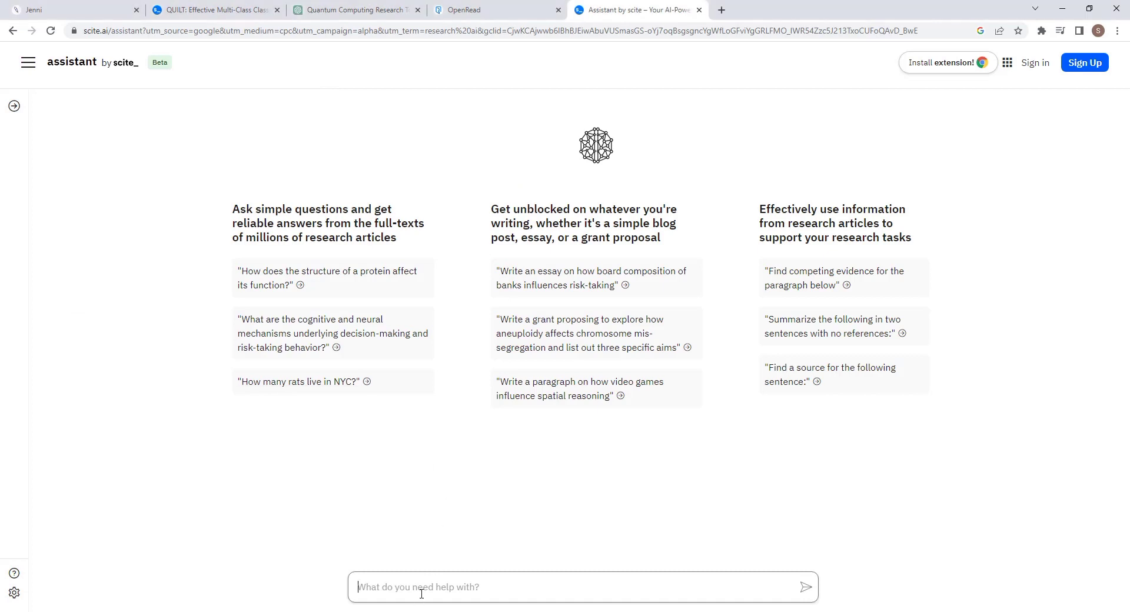
Submit the quantum algorithms paragraph as a prompt to scite Assistant.
right_click(420, 587)
click(450, 484)
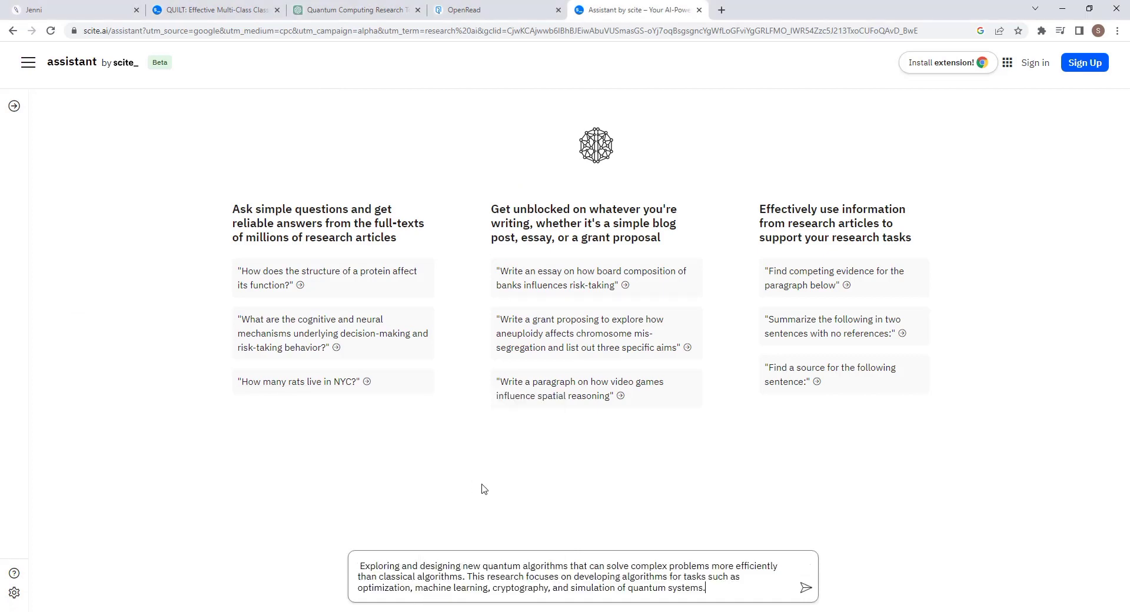
key(Return)
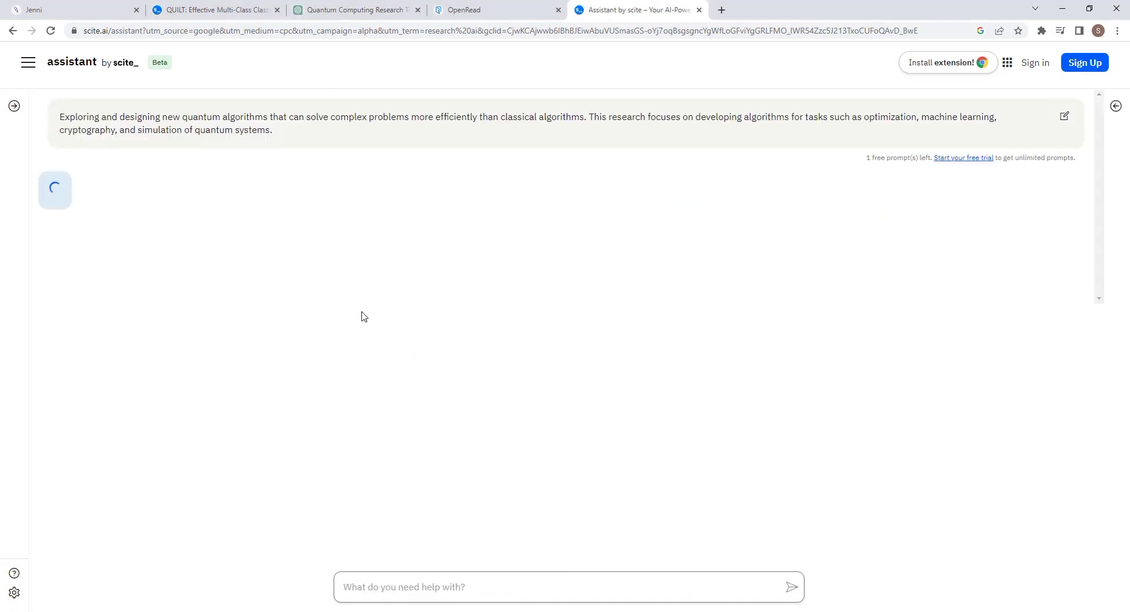